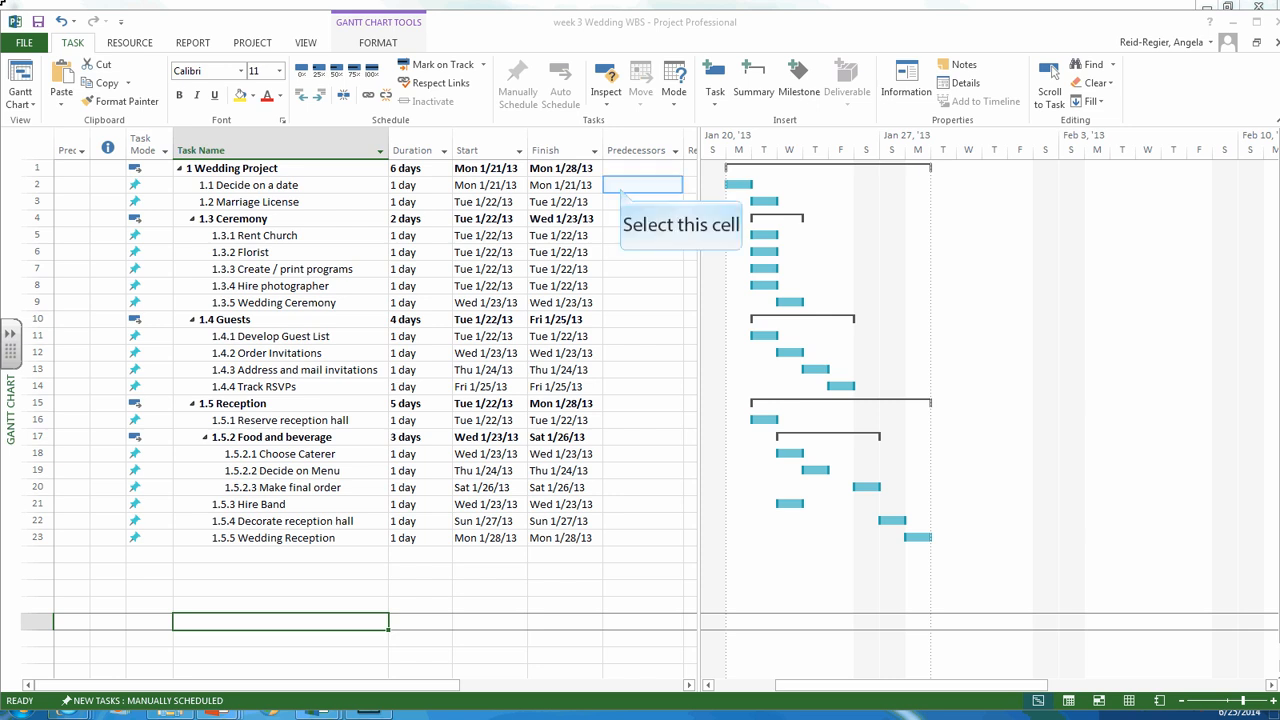
Try entering 1.1 as Marriage License's predecessor, dismiss the error and clear the invalid entry
{"action": "left_click", "coordinate": [620, 188]}
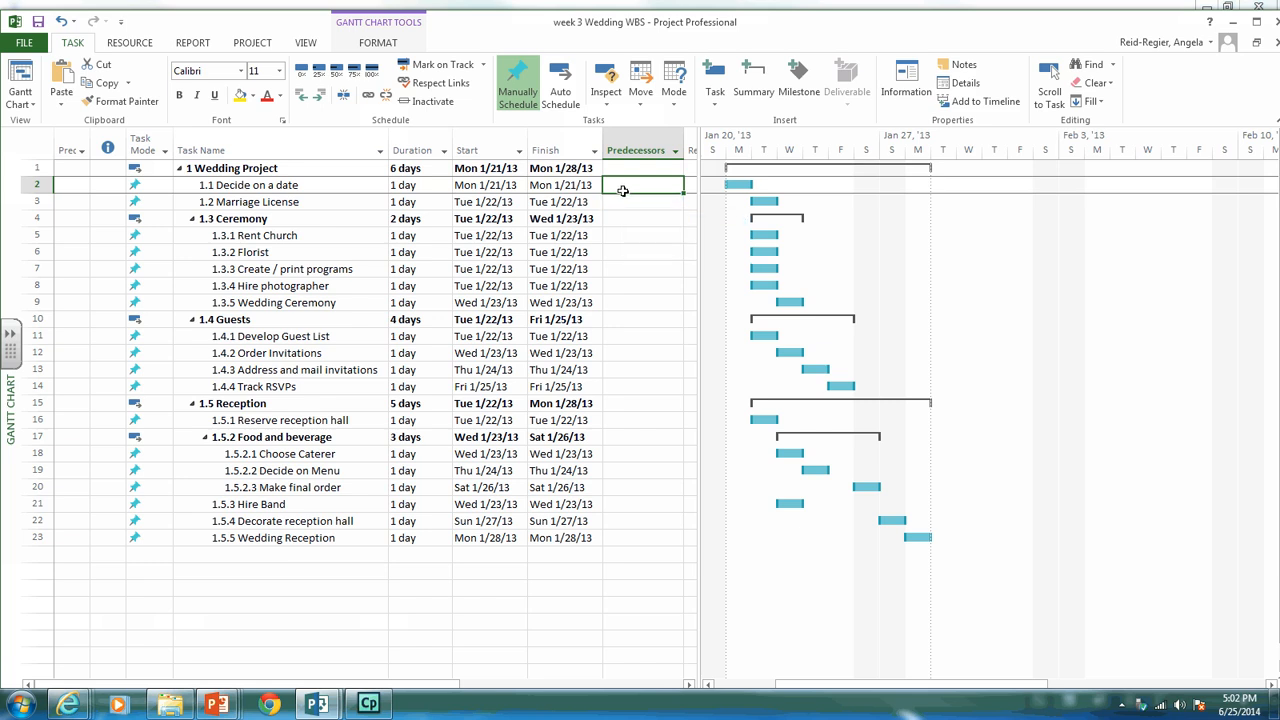
{"action": "left_click", "coordinate": [624, 203]}
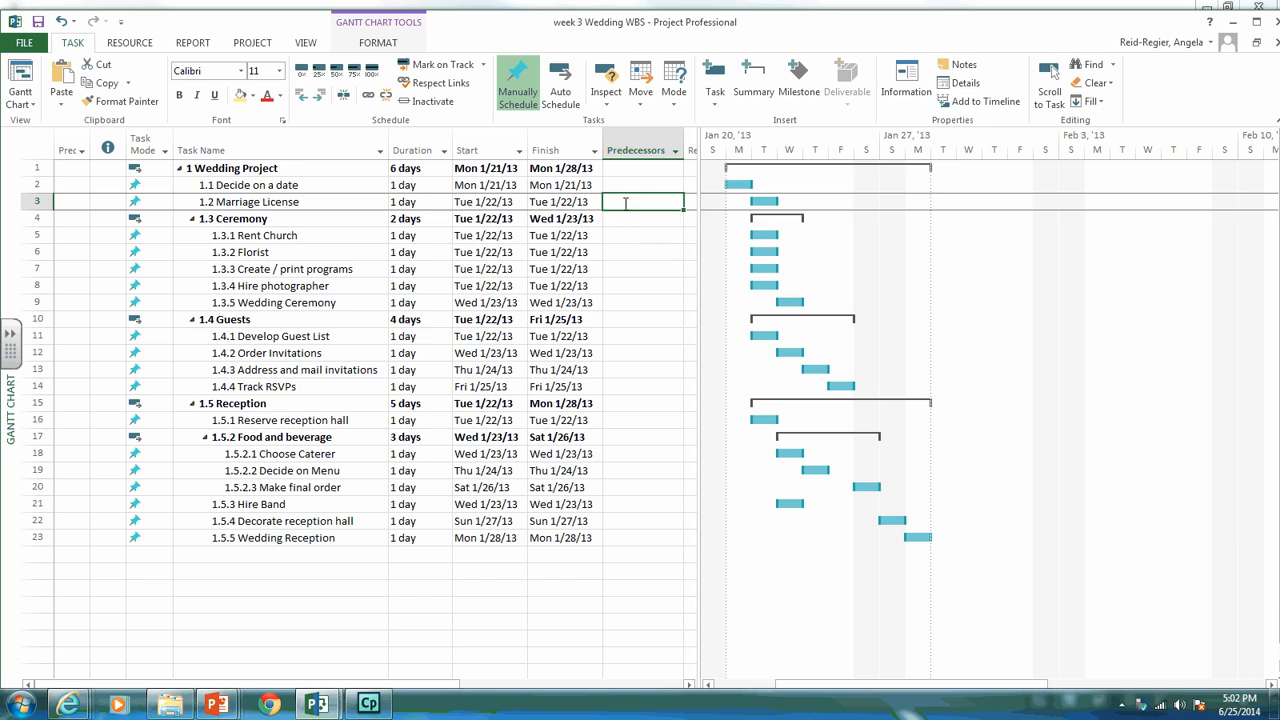
{"action": "type", "text": "1.1"}
{"action": "key", "text": "Return"}
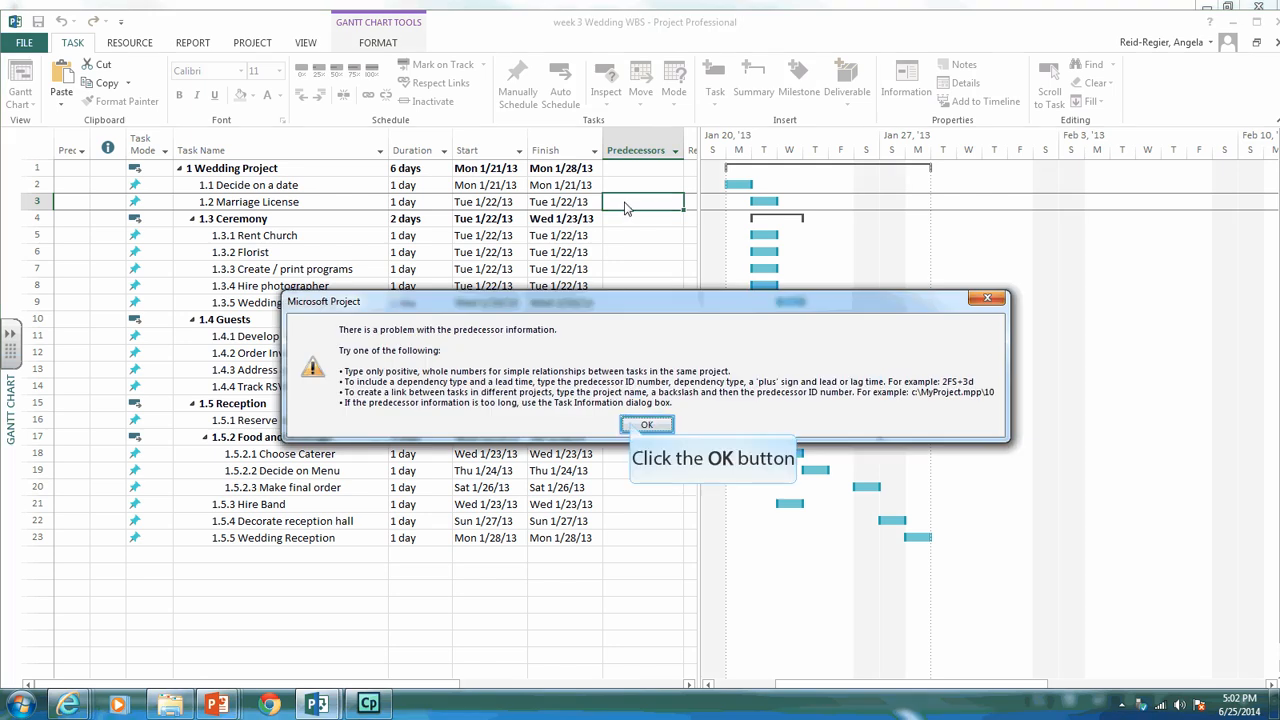
{"action": "left_click", "coordinate": [646, 425]}
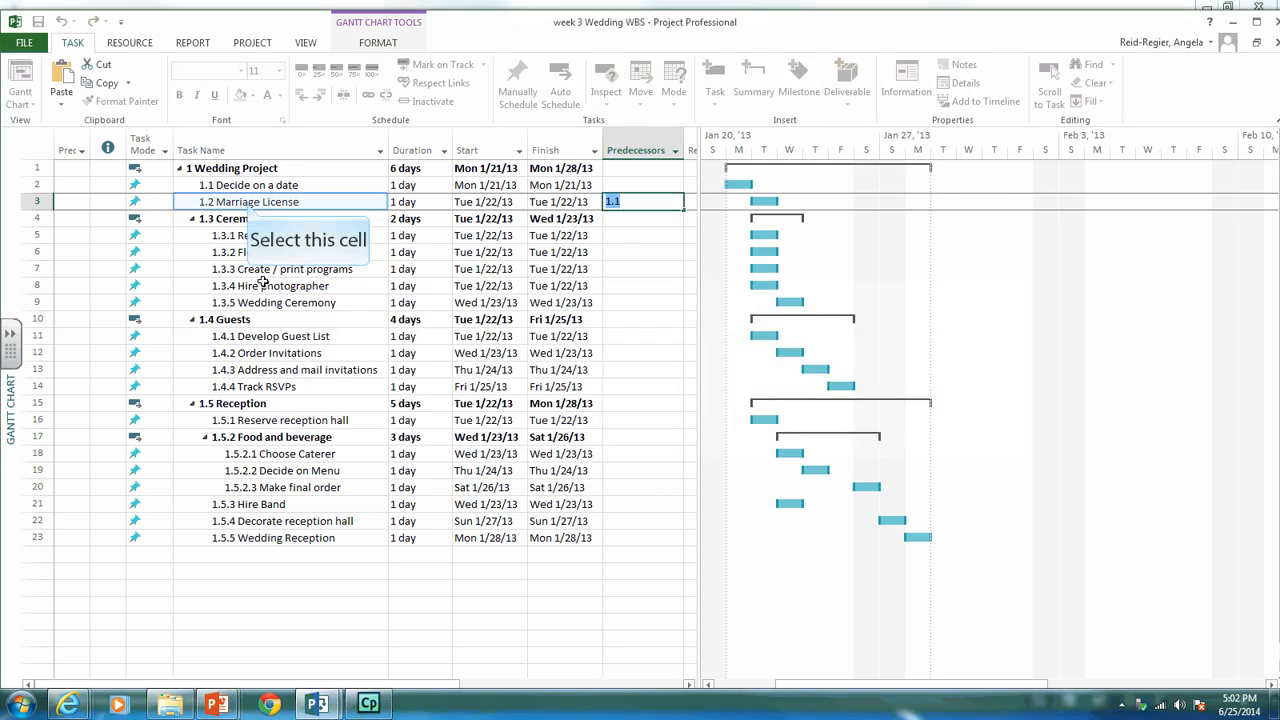
{"action": "left_click", "coordinate": [248, 202]}
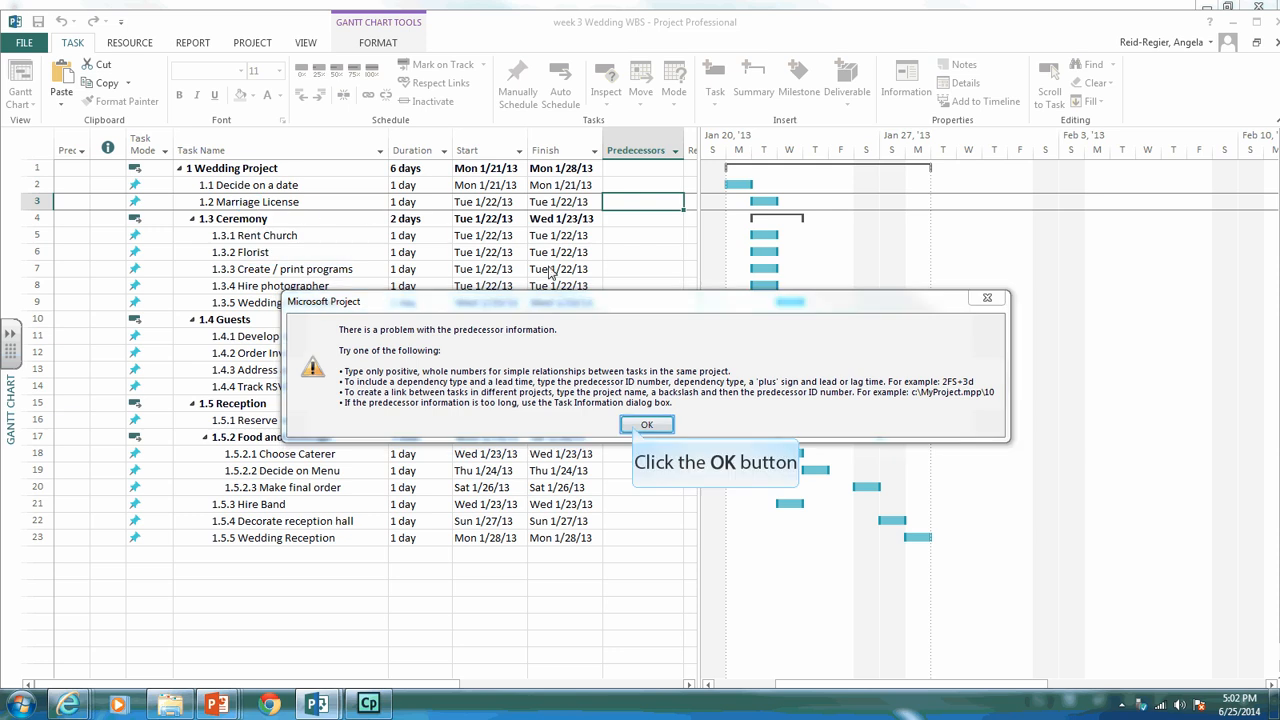
{"action": "left_click", "coordinate": [634, 430]}
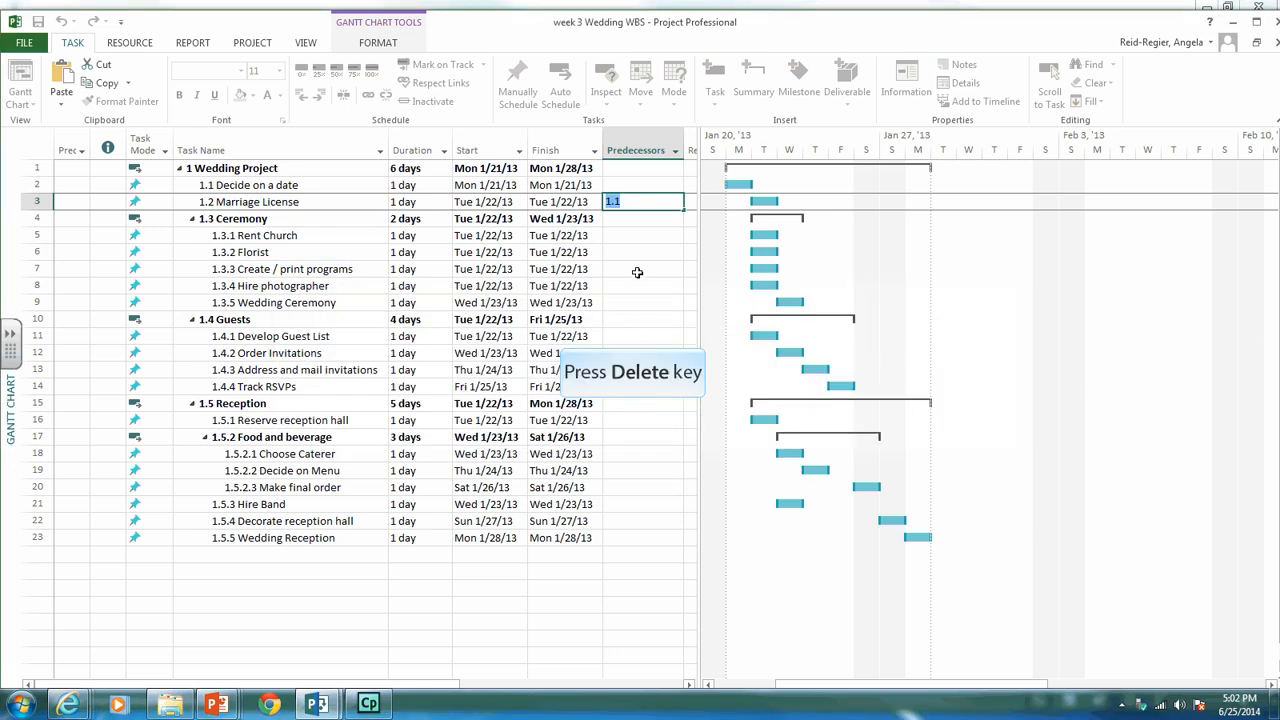
{"action": "key", "text": "Delete"}
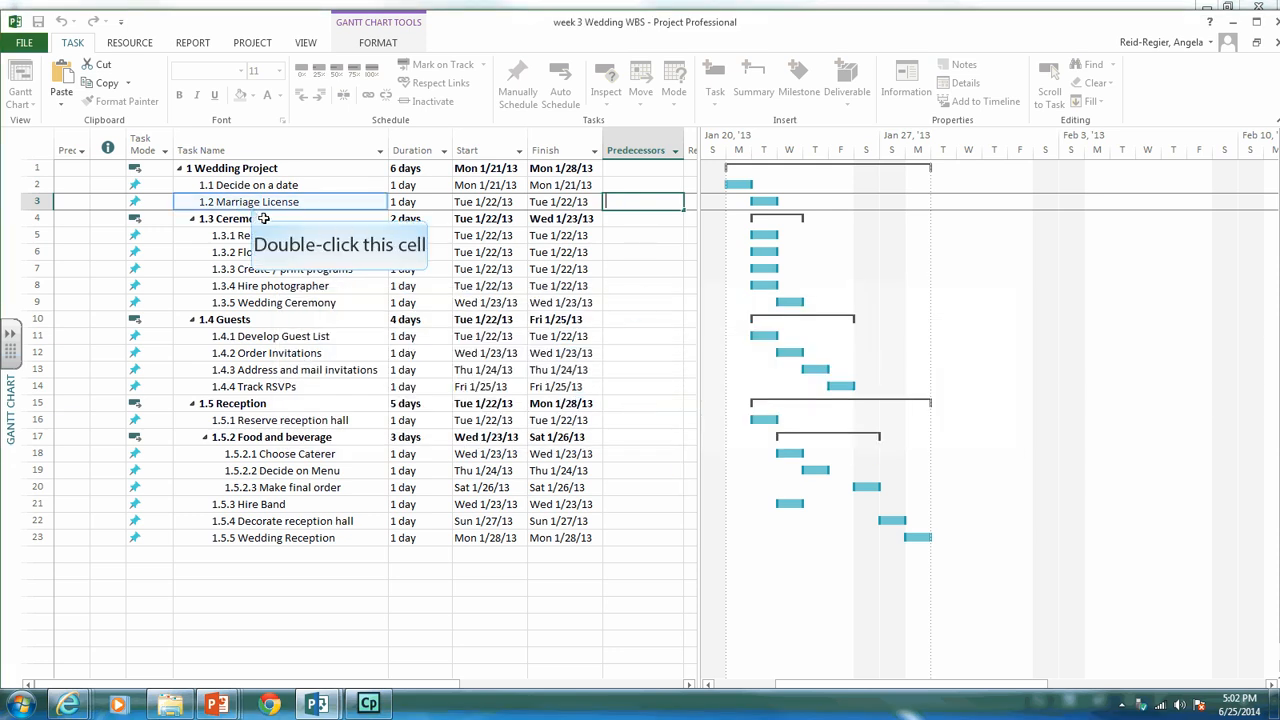
In Marriage License's task details, set Decide on a date as its predecessor and confirm
{"action": "double_click", "coordinate": [252, 204]}
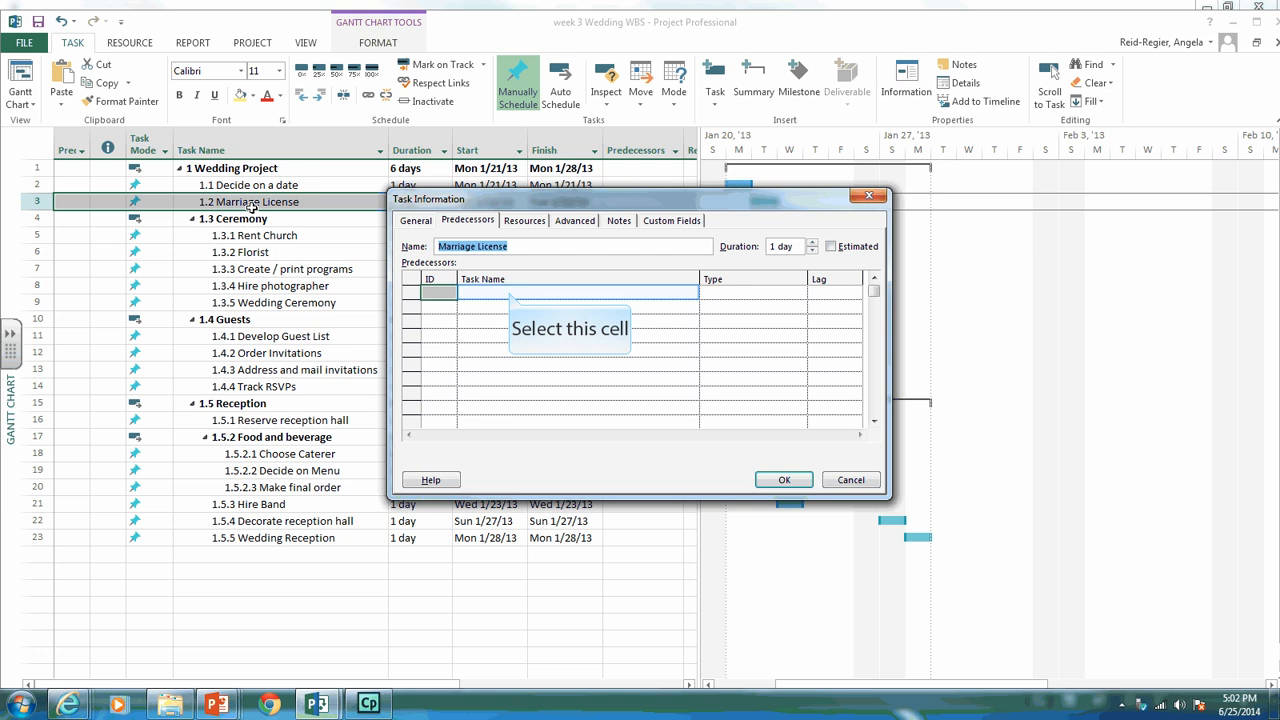
{"action": "left_click", "coordinate": [509, 292]}
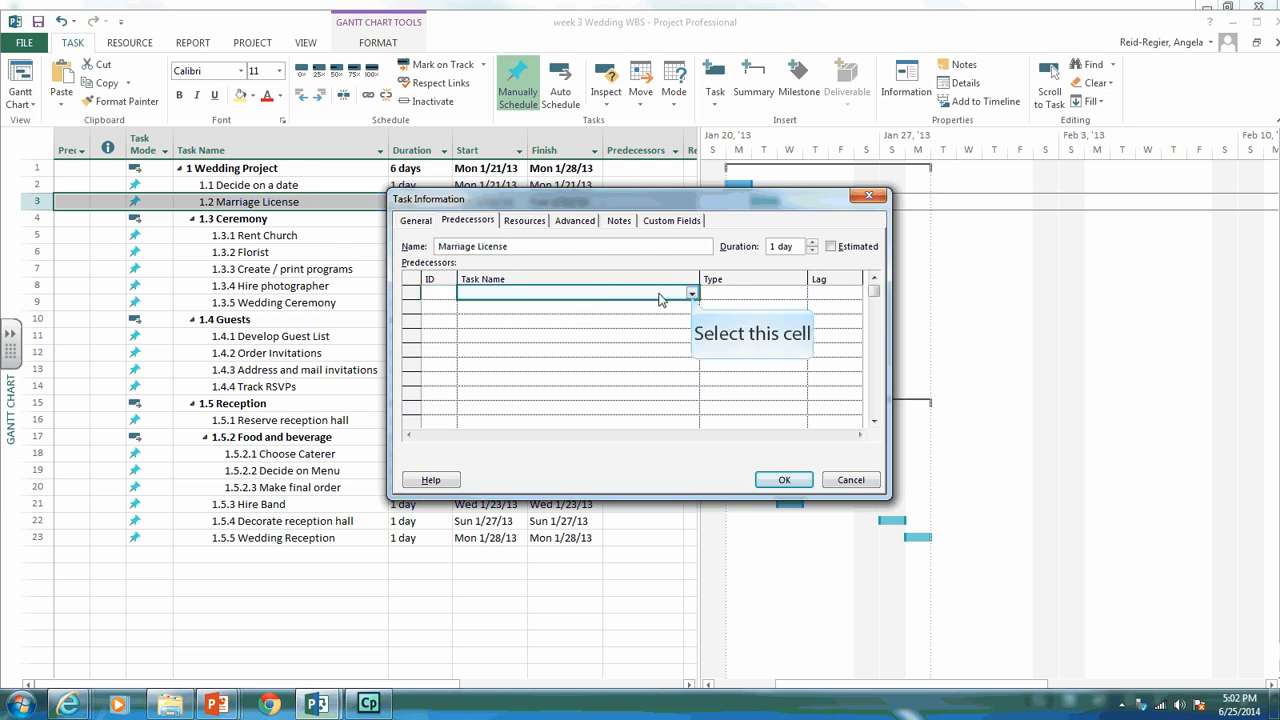
{"action": "left_click", "coordinate": [692, 297]}
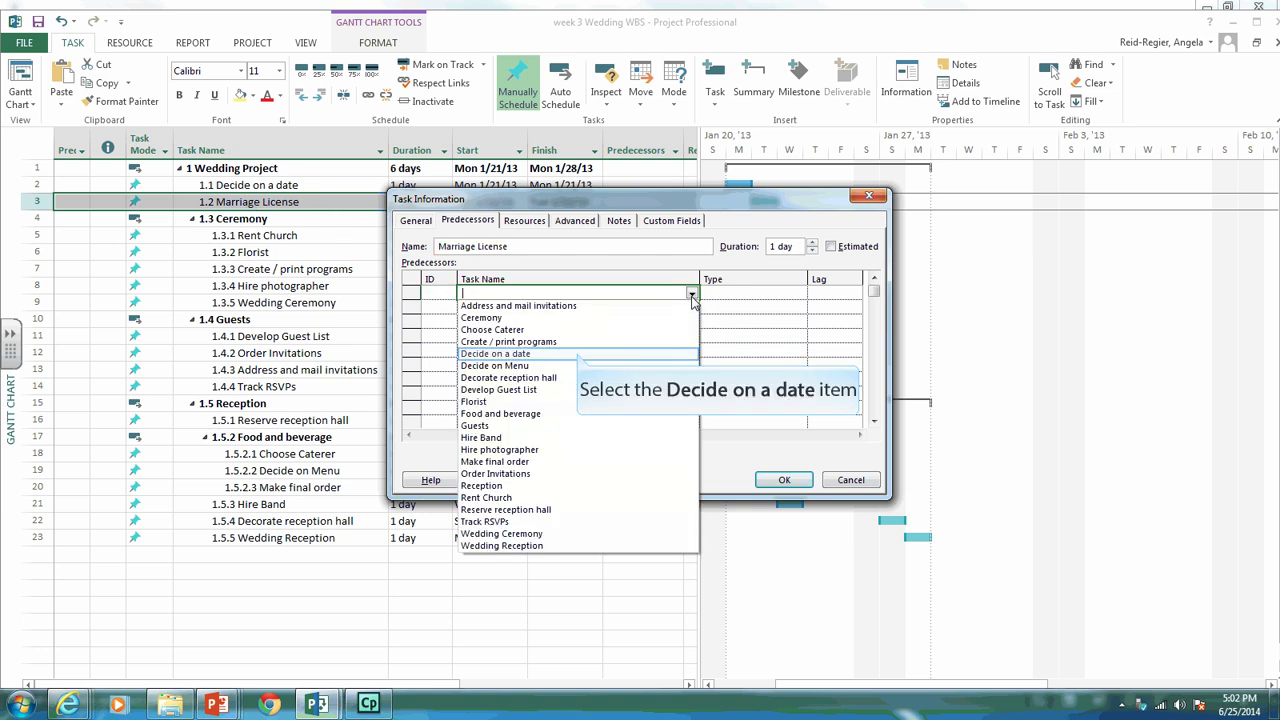
{"action": "left_click", "coordinate": [578, 357]}
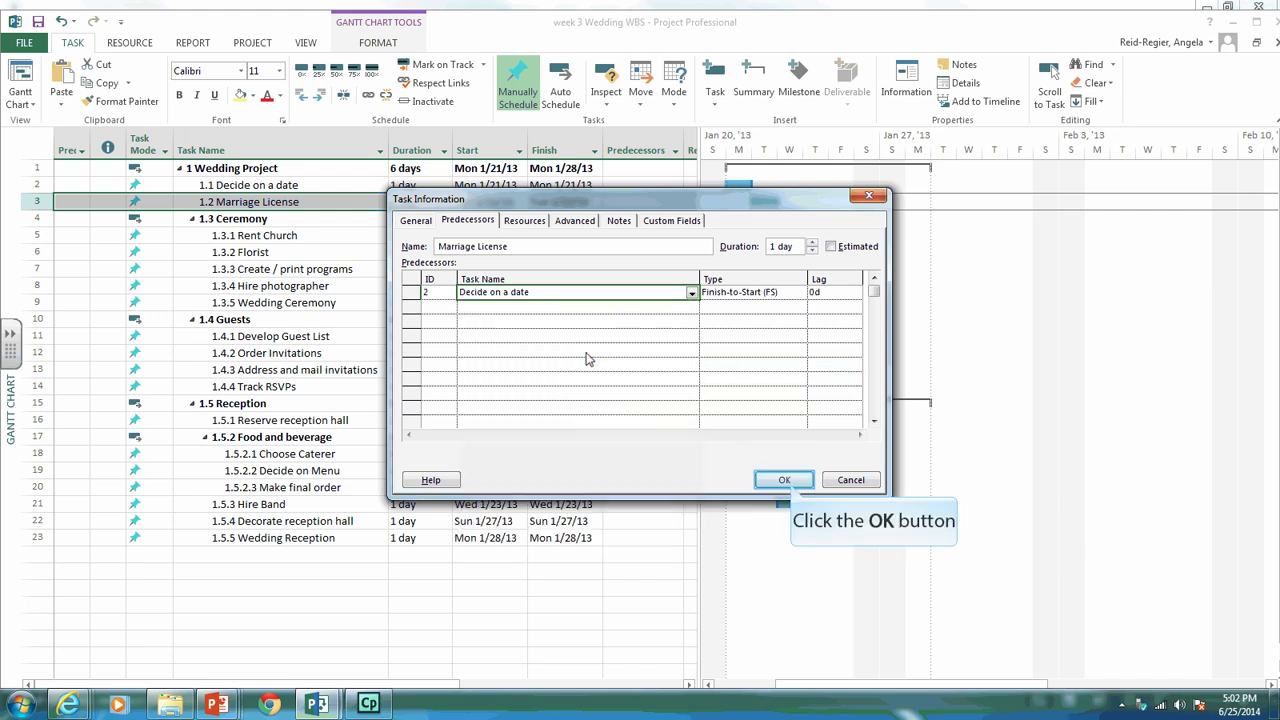
{"action": "left_click", "coordinate": [787, 484]}
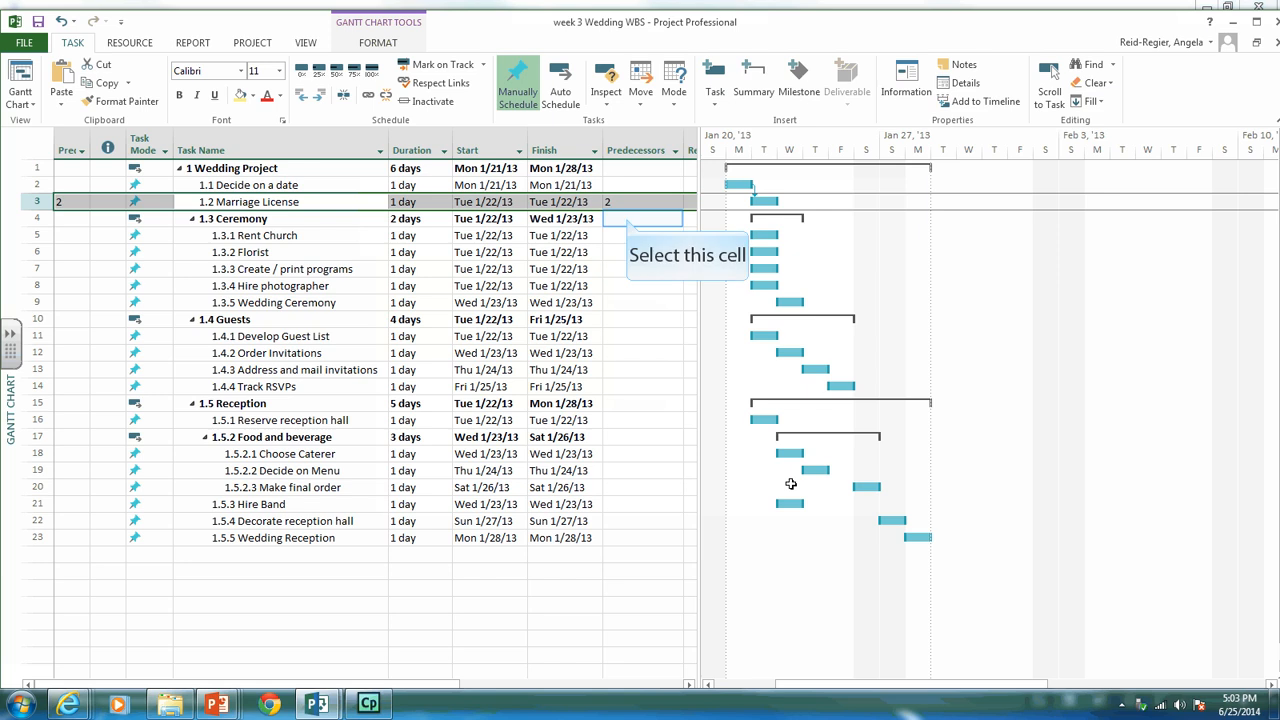
Enter predecessor 2 for Rent Church and predecessors 2, 5 for Florist
{"action": "left_click", "coordinate": [627, 218]}
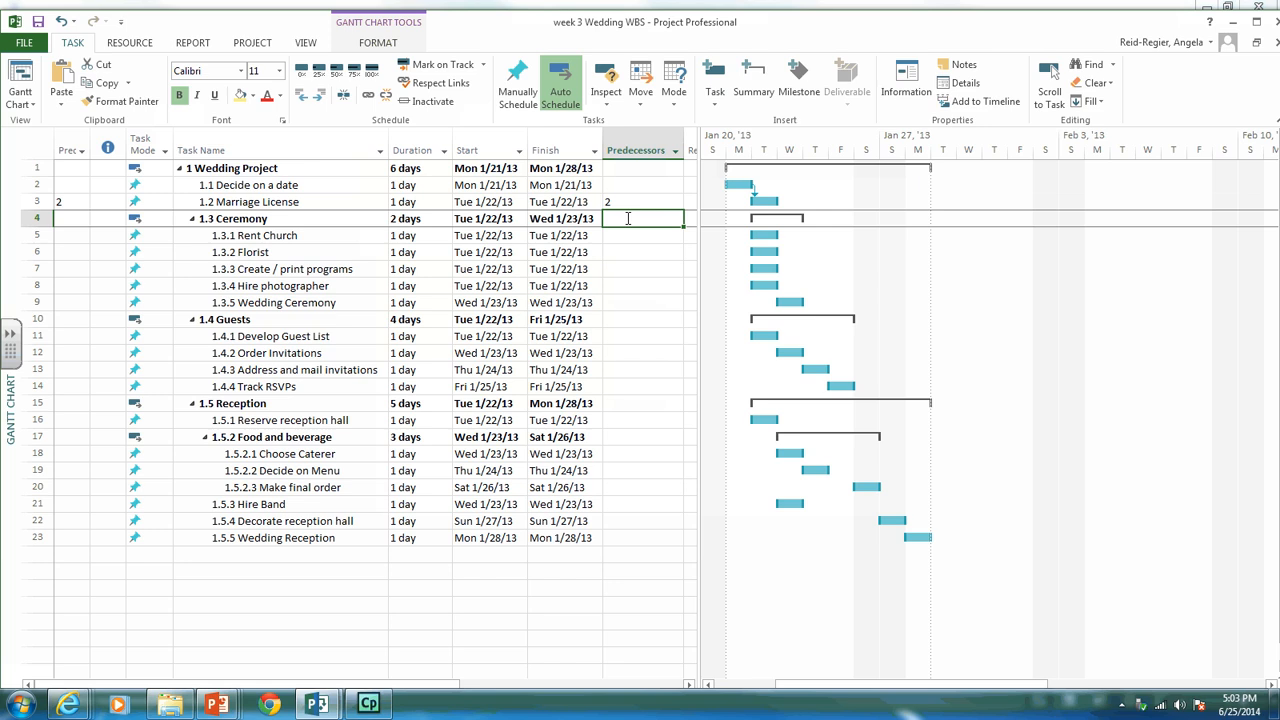
{"action": "key", "text": "Return"}
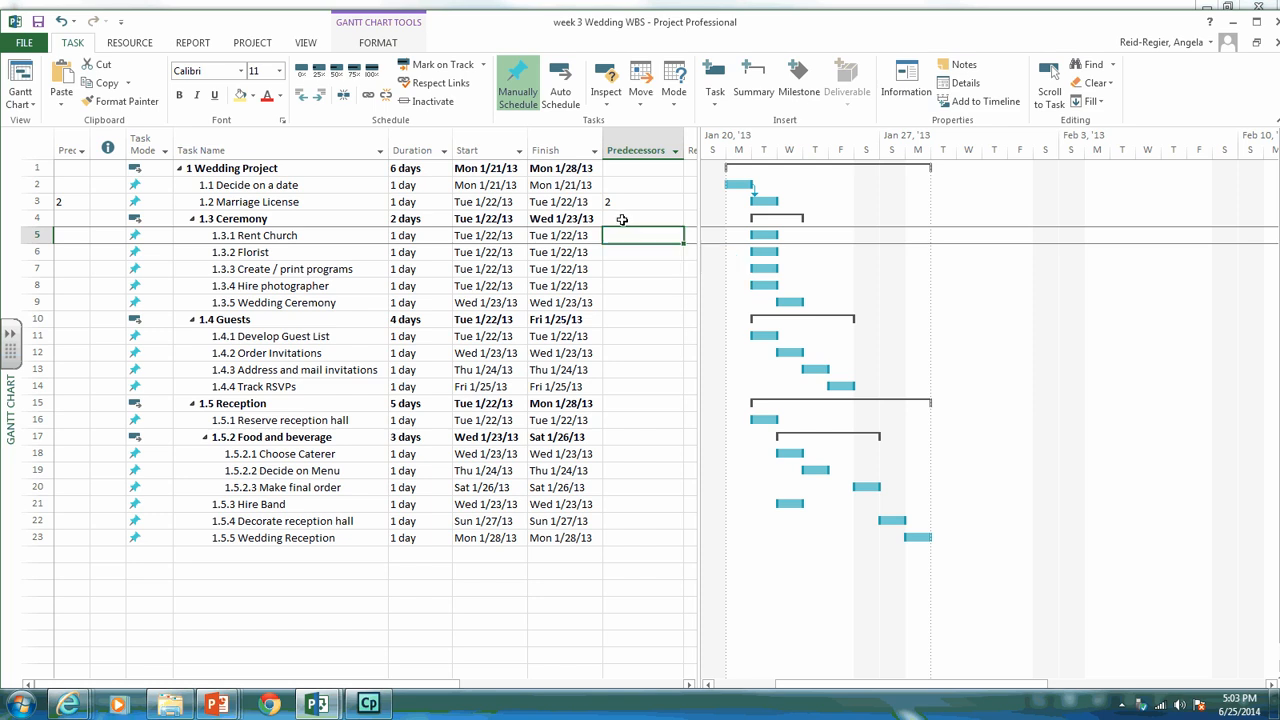
{"action": "left_click", "coordinate": [619, 236]}
{"action": "type", "text": "2"}
{"action": "key", "text": "Return"}
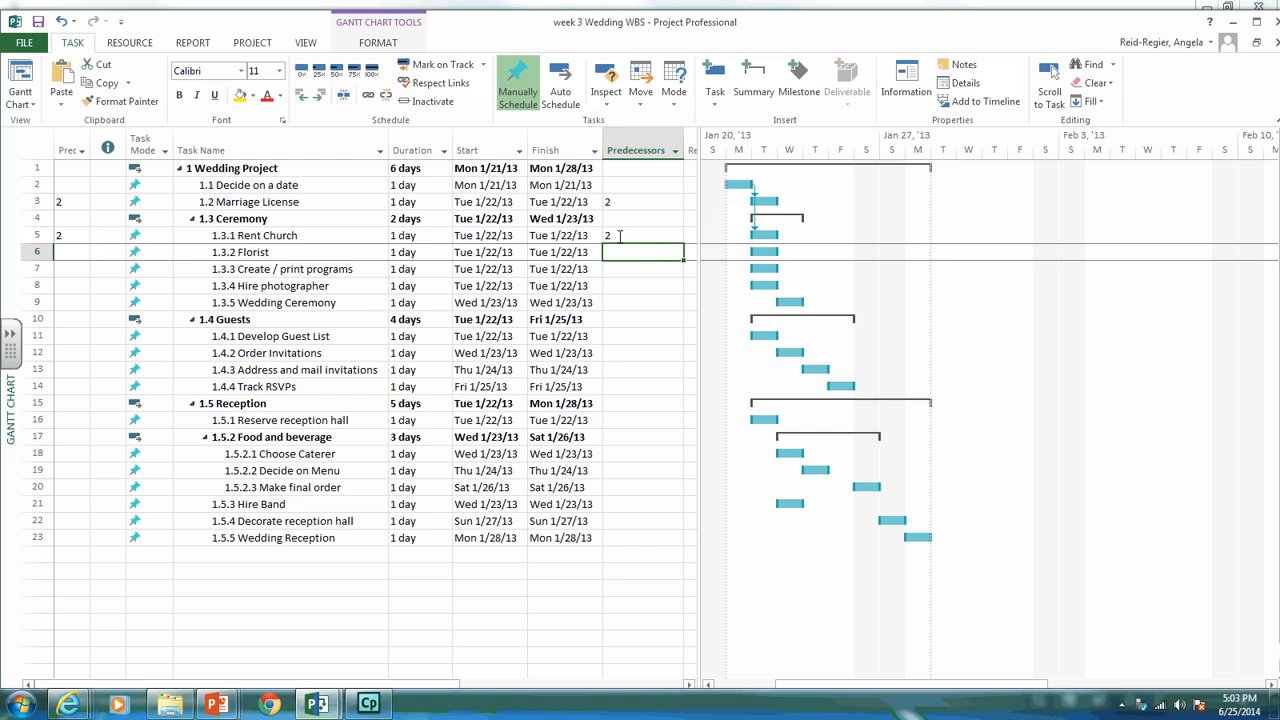
{"action": "type", "text": "2,"}
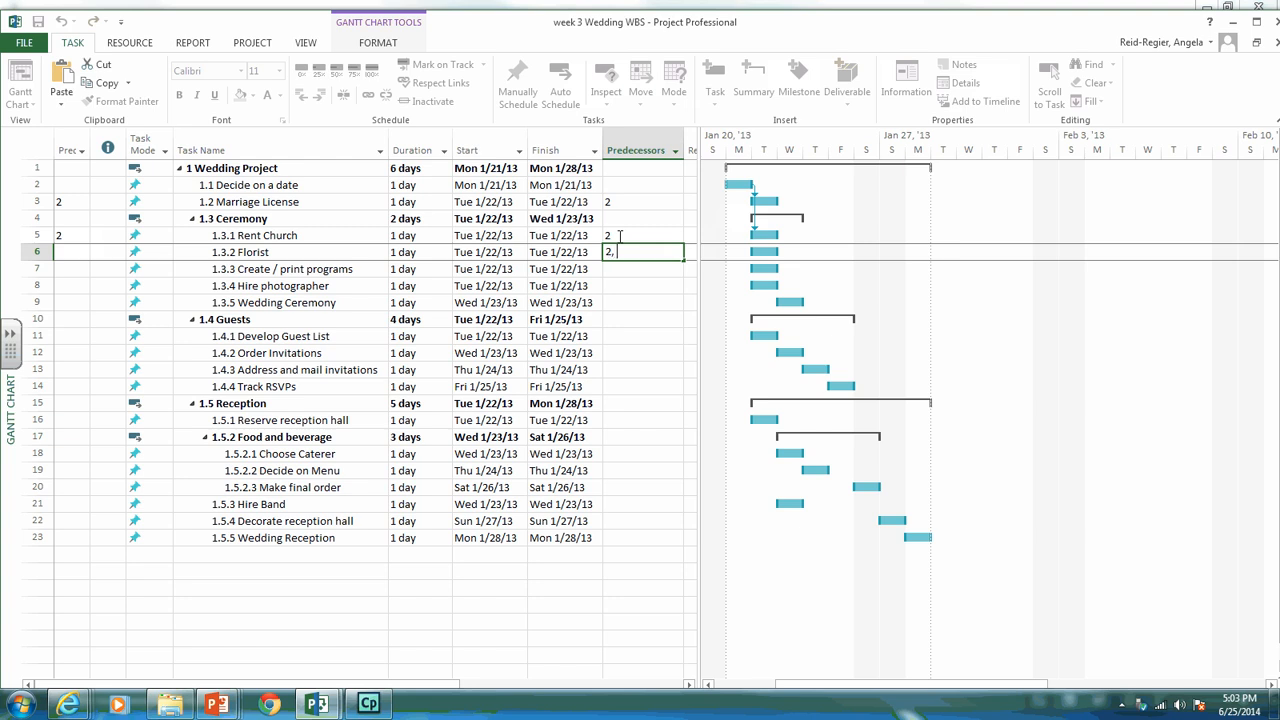
{"action": "type", "text": "5"}
{"action": "key", "text": "Return"}
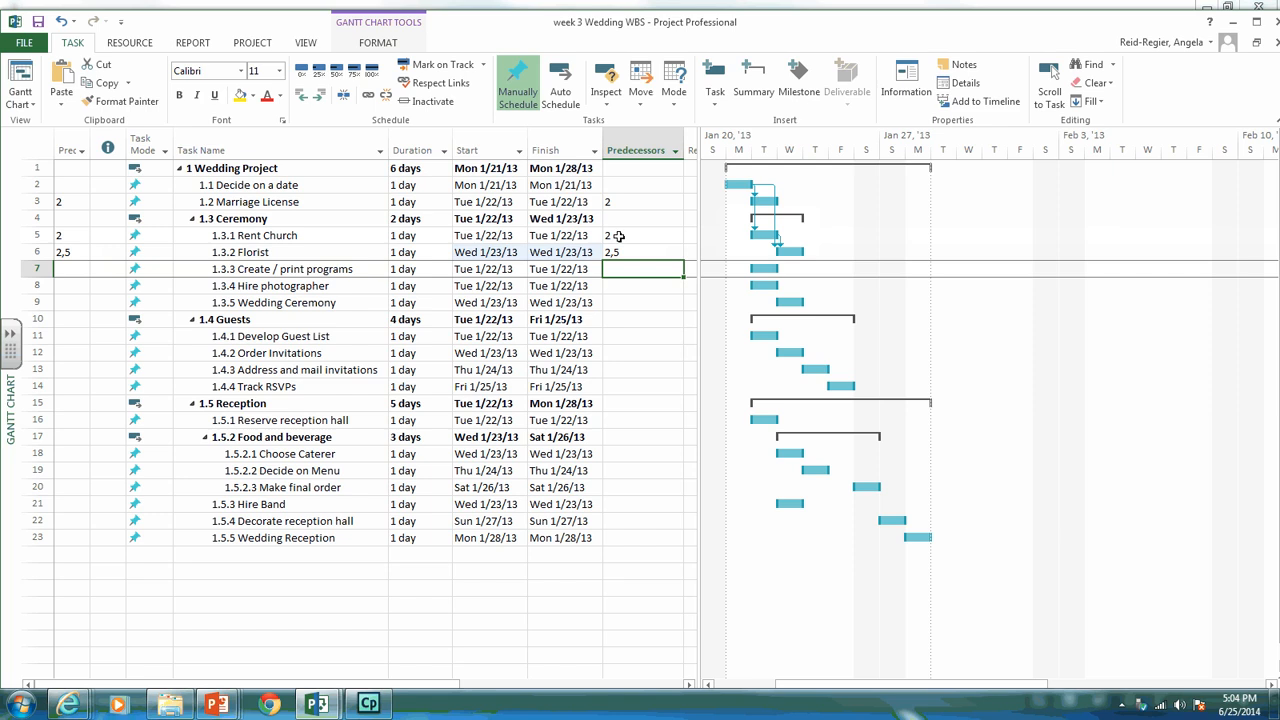
{"action": "type", "text": "2"}
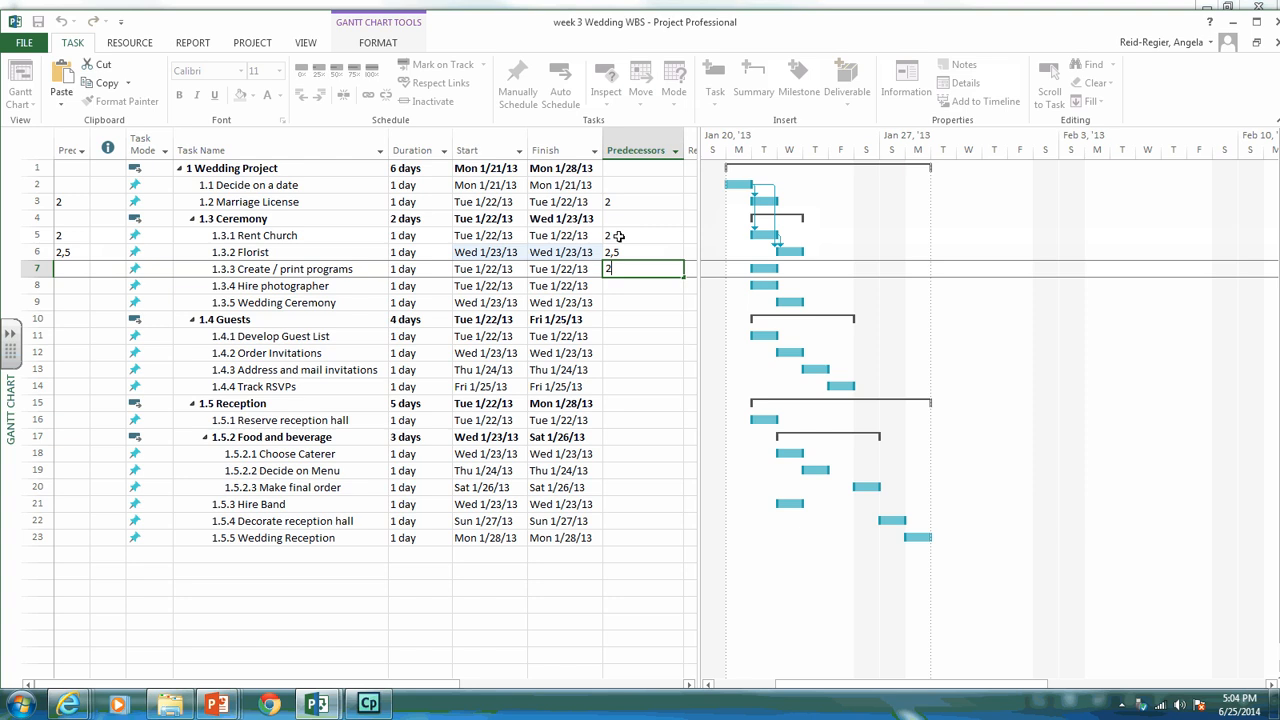
{"action": "type", "text": ","}
{"action": "type", "text": "5"}
Enter predecessors 2,5 for Create / print programs and 2 for Hire photographer
{"action": "key", "text": "Return"}
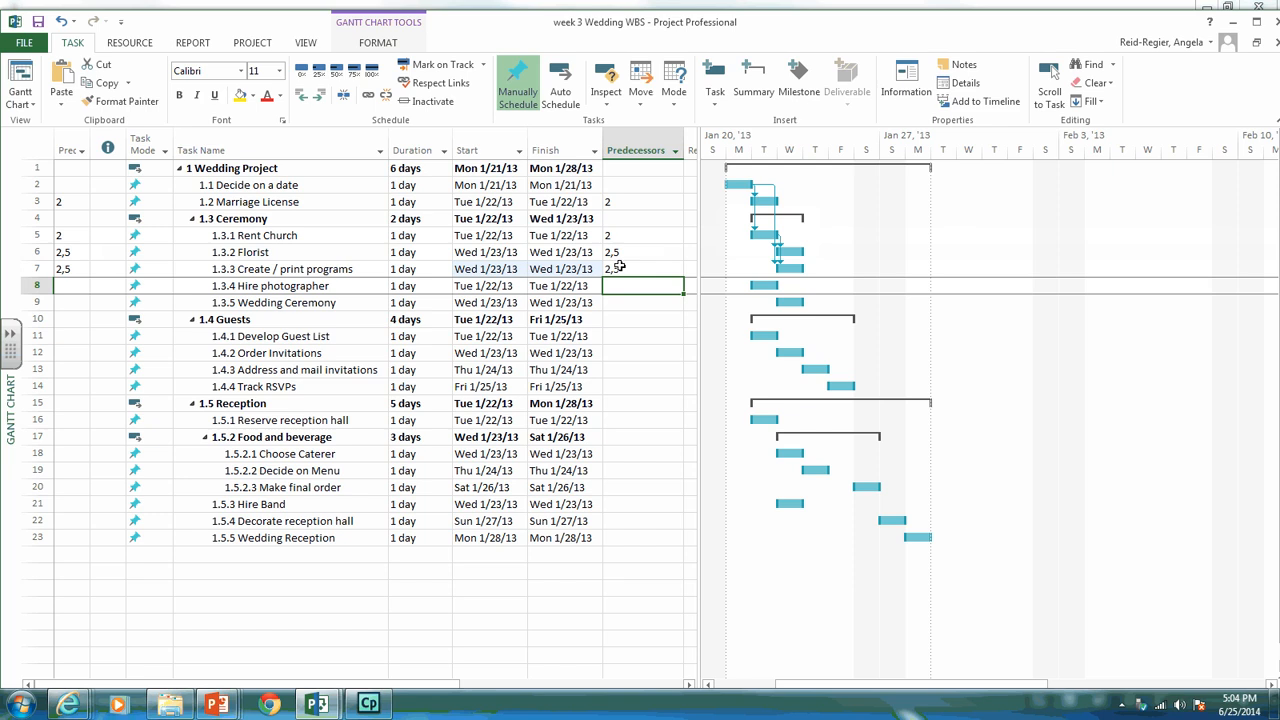
{"action": "type", "text": "2"}
{"action": "key", "text": "Return"}
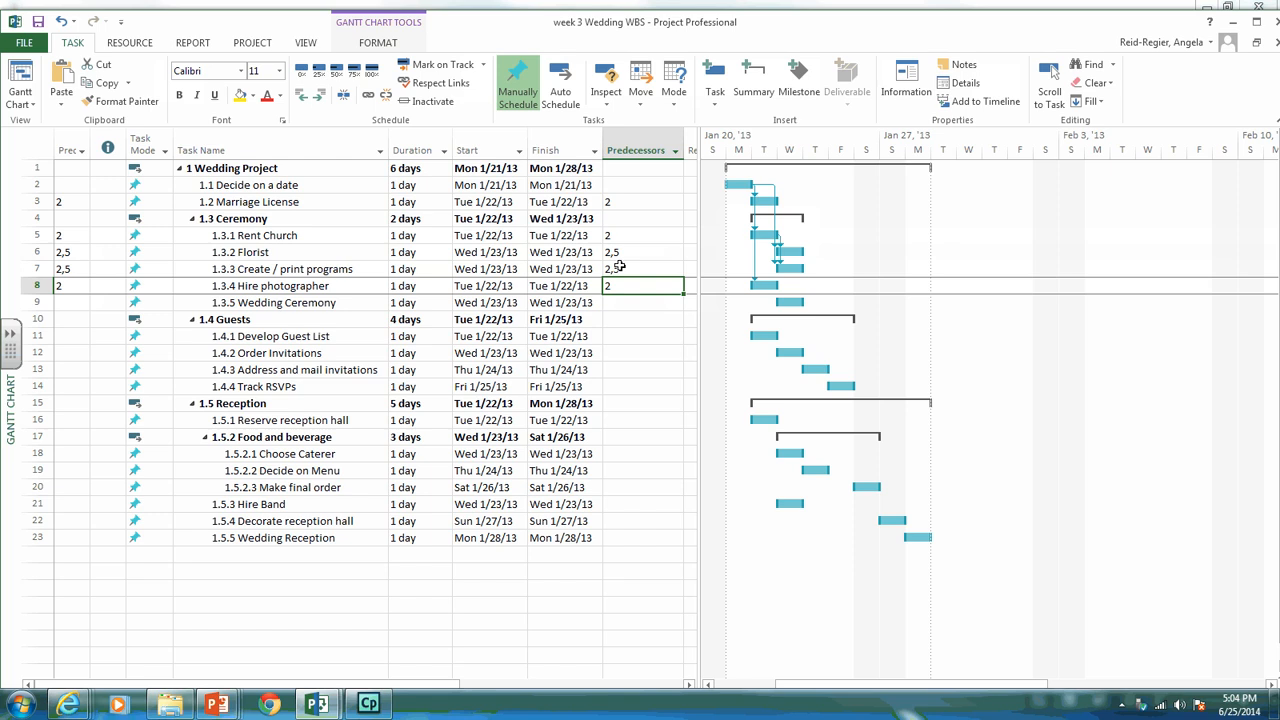
{"action": "key", "text": "Return"}
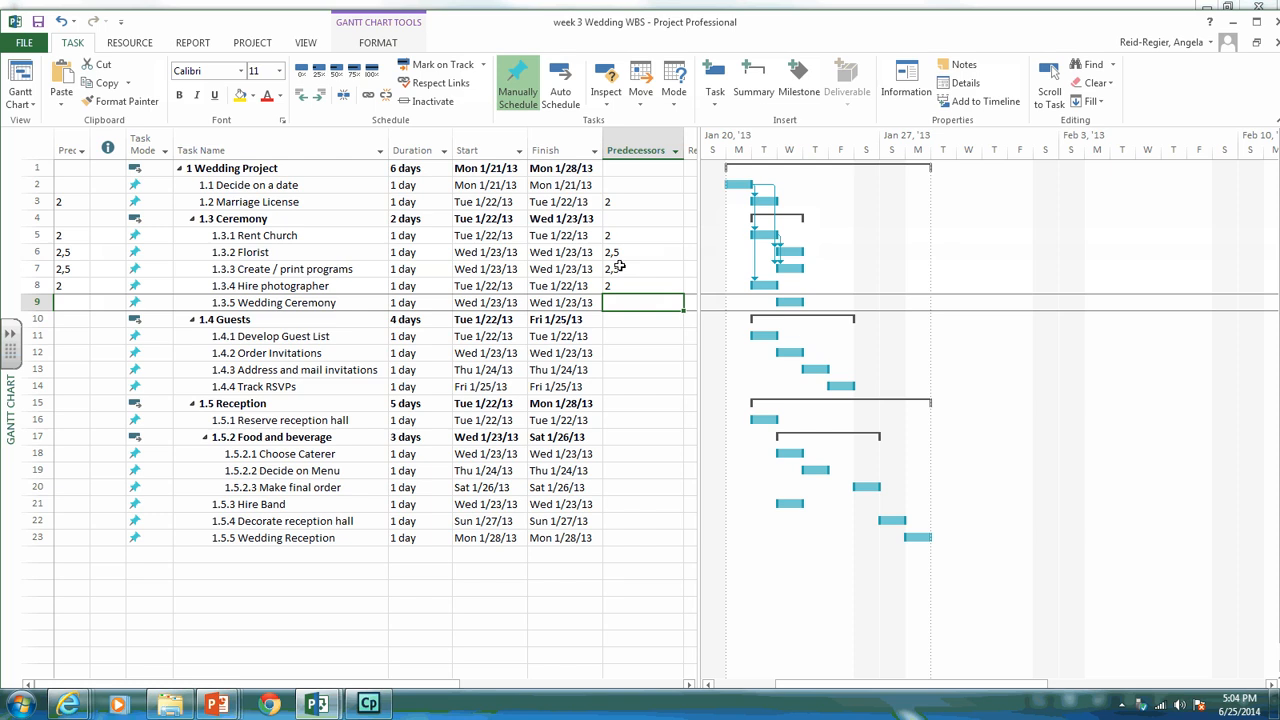
{"action": "type", "text": "3"}
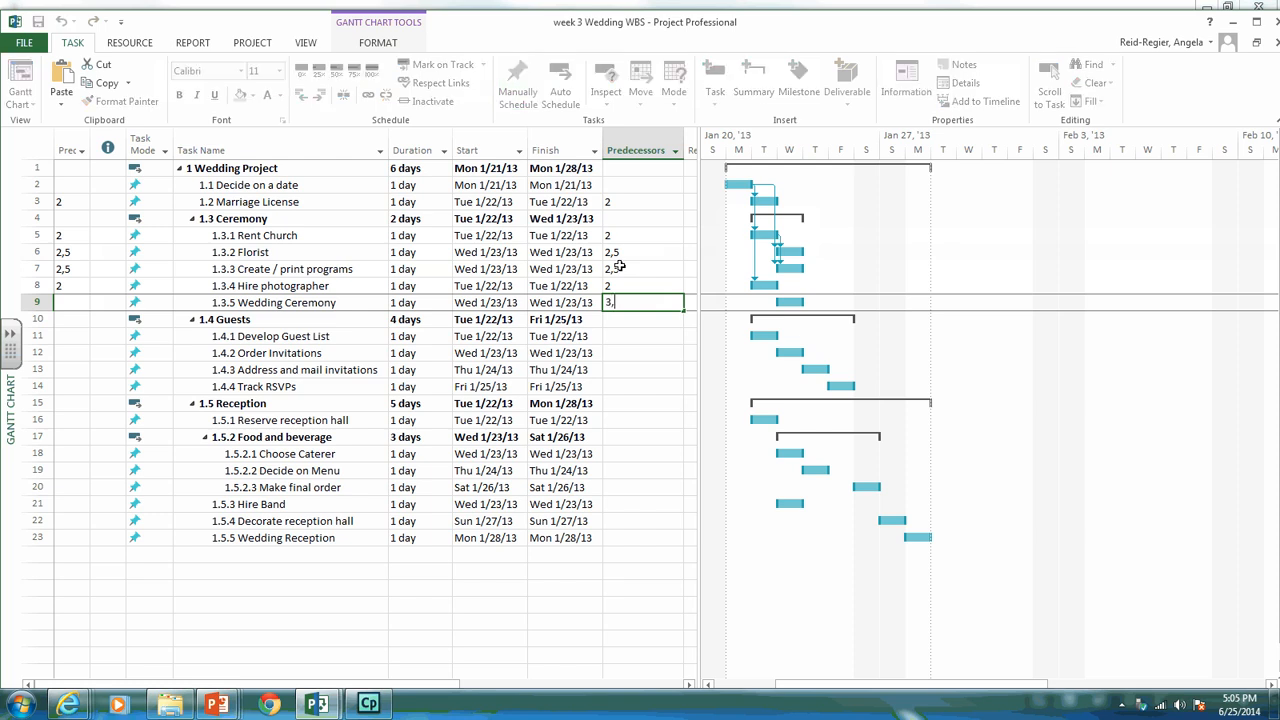
{"action": "type", "text": ", "}
{"action": "type", "text": "5,"}
{"action": "type", "text": " 6, "}
{"action": "type", "text": "7, "}
{"action": "type", "text": "8"}
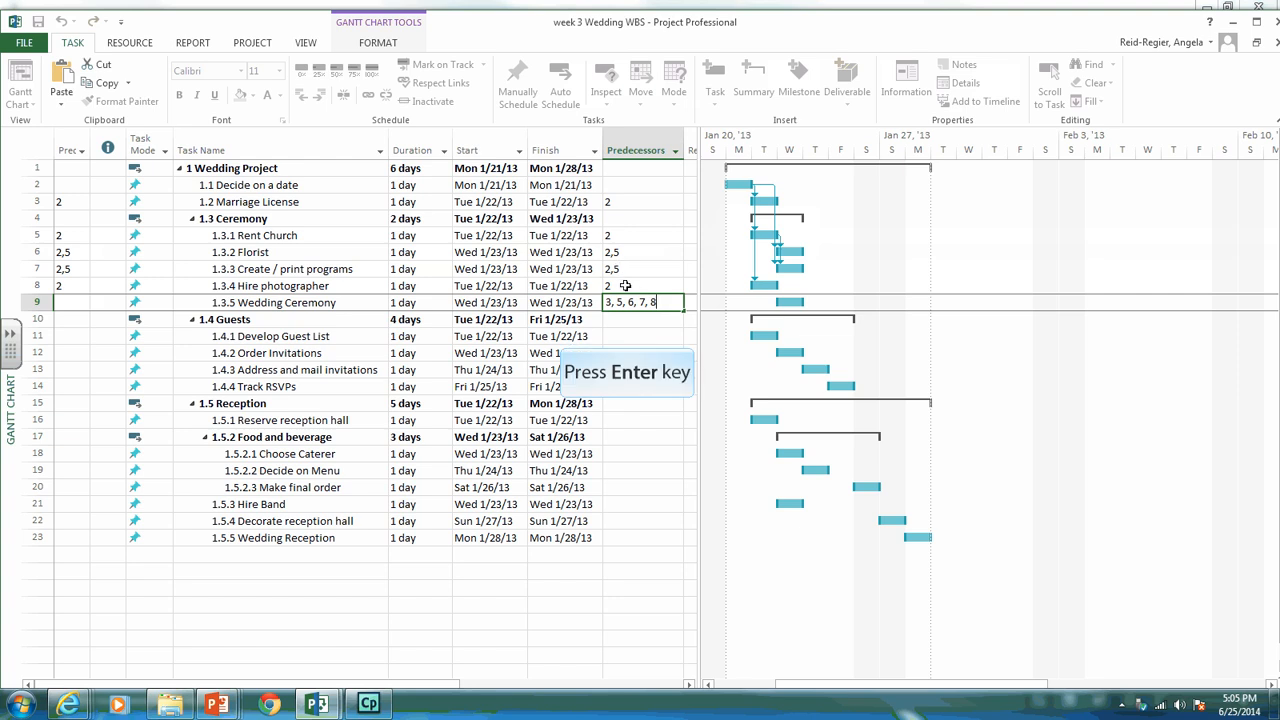
Enter predecessors 3,5,6,7,8 for Wedding Ceremony and verify the entry against Hire photographer's
{"action": "key", "text": "Return"}
{"action": "key", "text": "Up"}
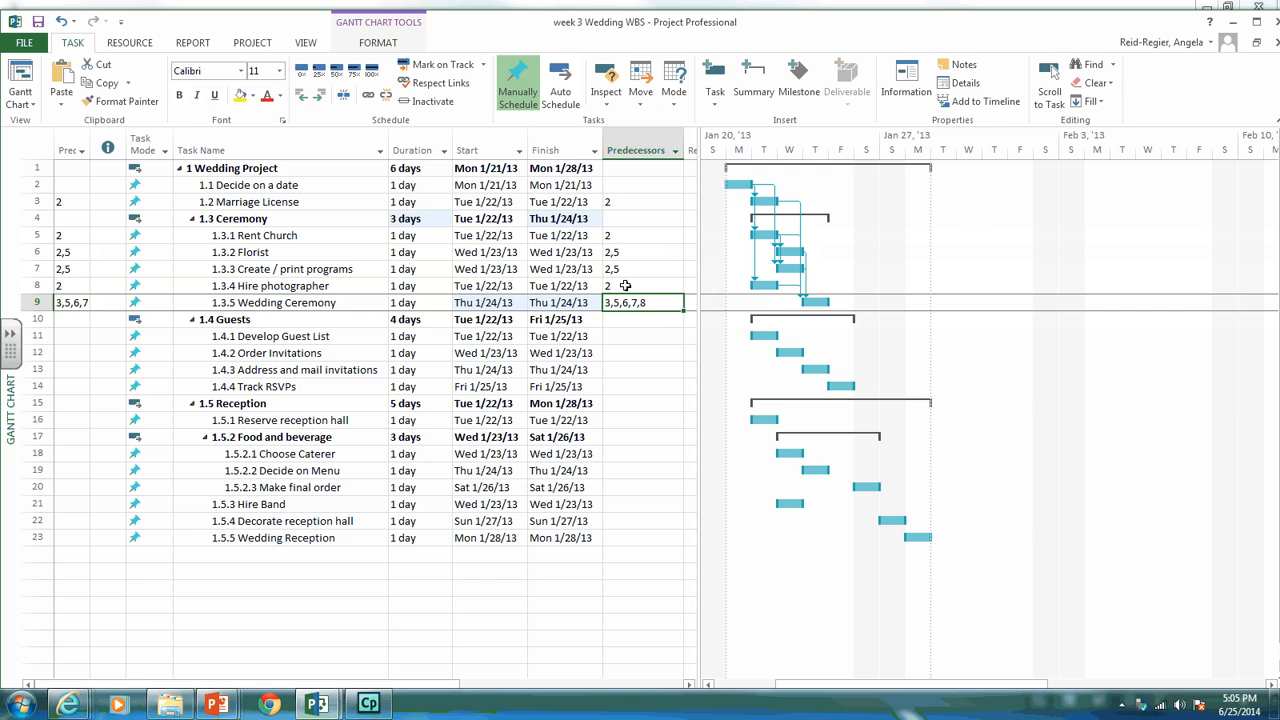
{"action": "left_click", "coordinate": [625, 286]}
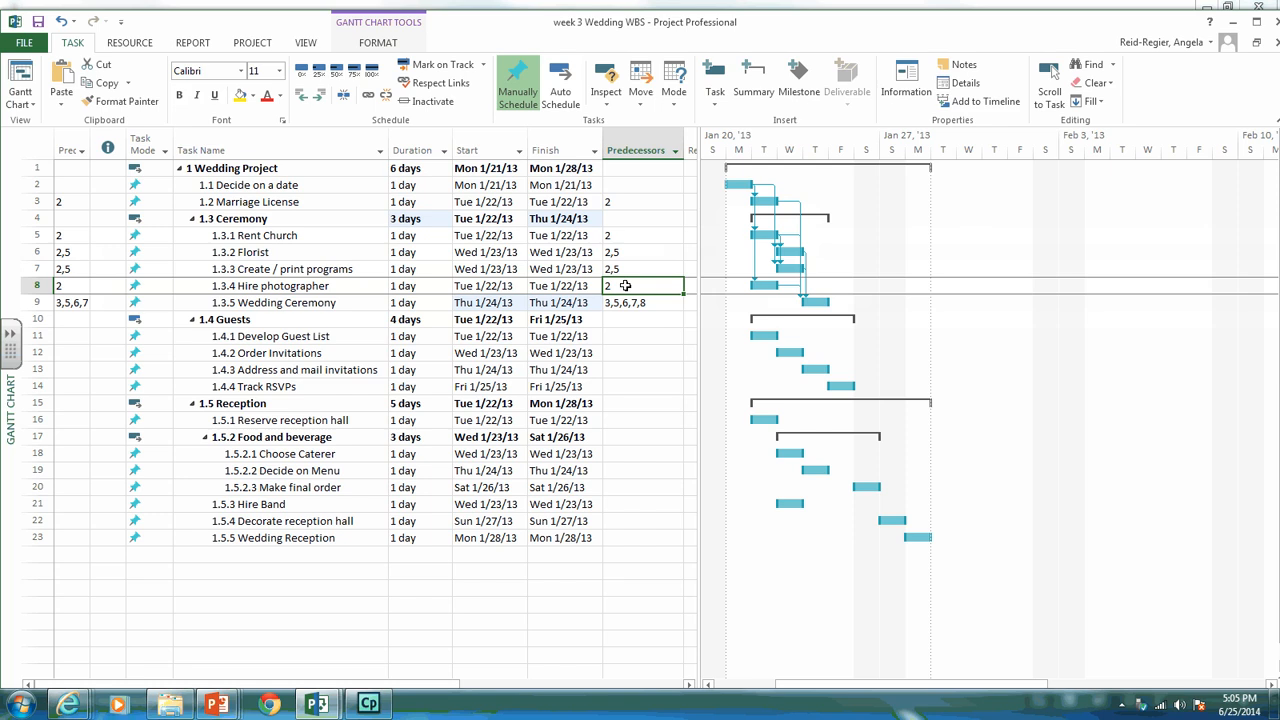
{"action": "key", "text": "Down"}
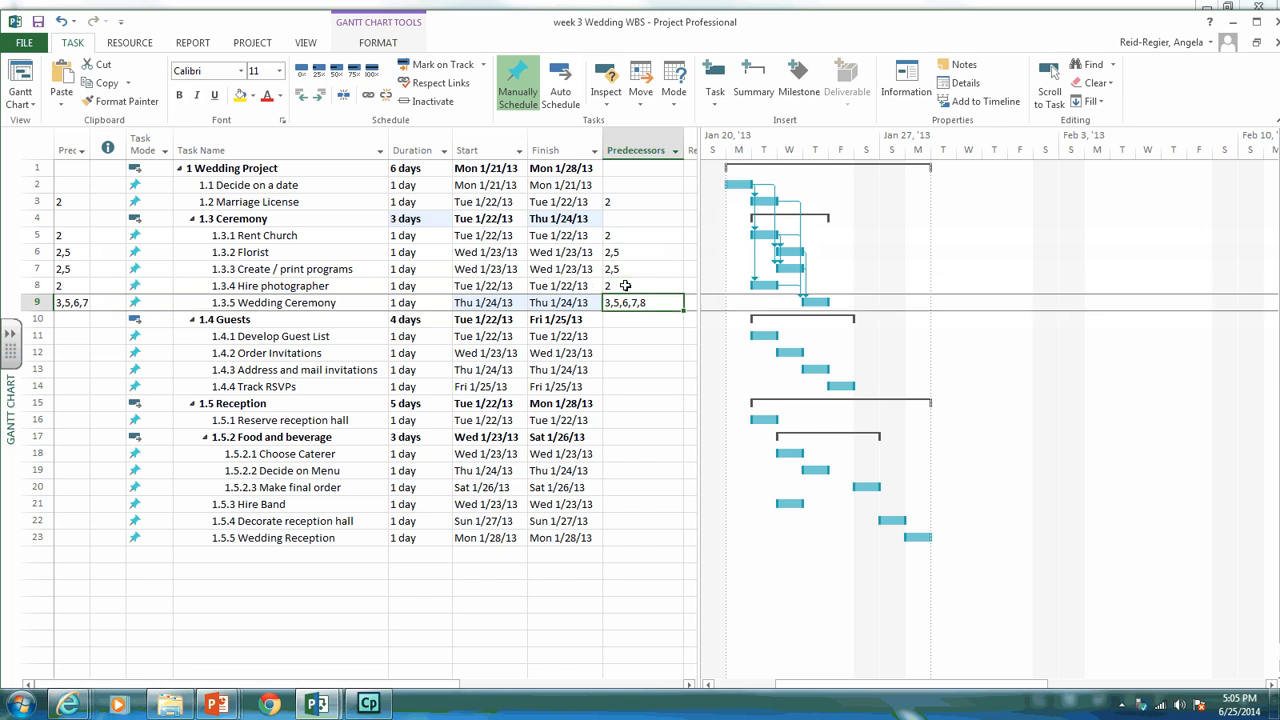
Enter predecessor 2 for Develop Guest List, 11,5,16 for Order Invitations and 12 for Address and mail invitations
{"action": "key", "text": "Return"}
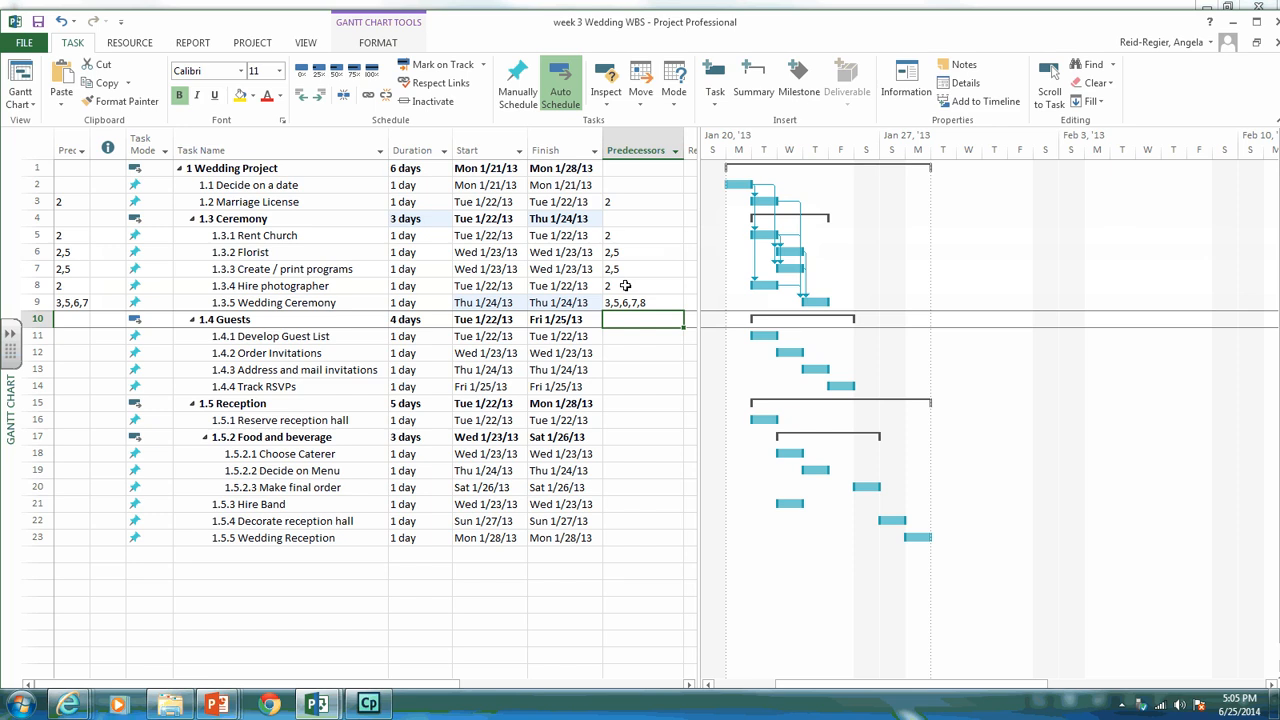
{"action": "key", "text": "Down"}
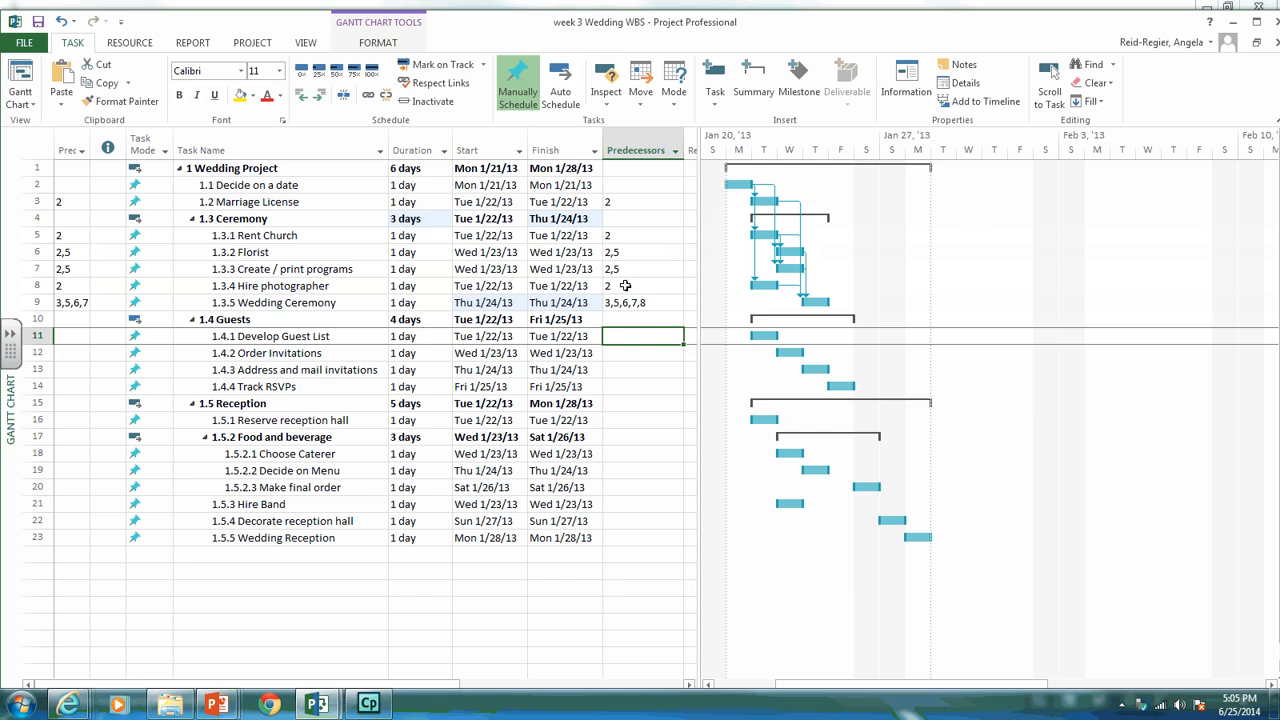
{"action": "type", "text": "2"}
{"action": "key", "text": "Return"}
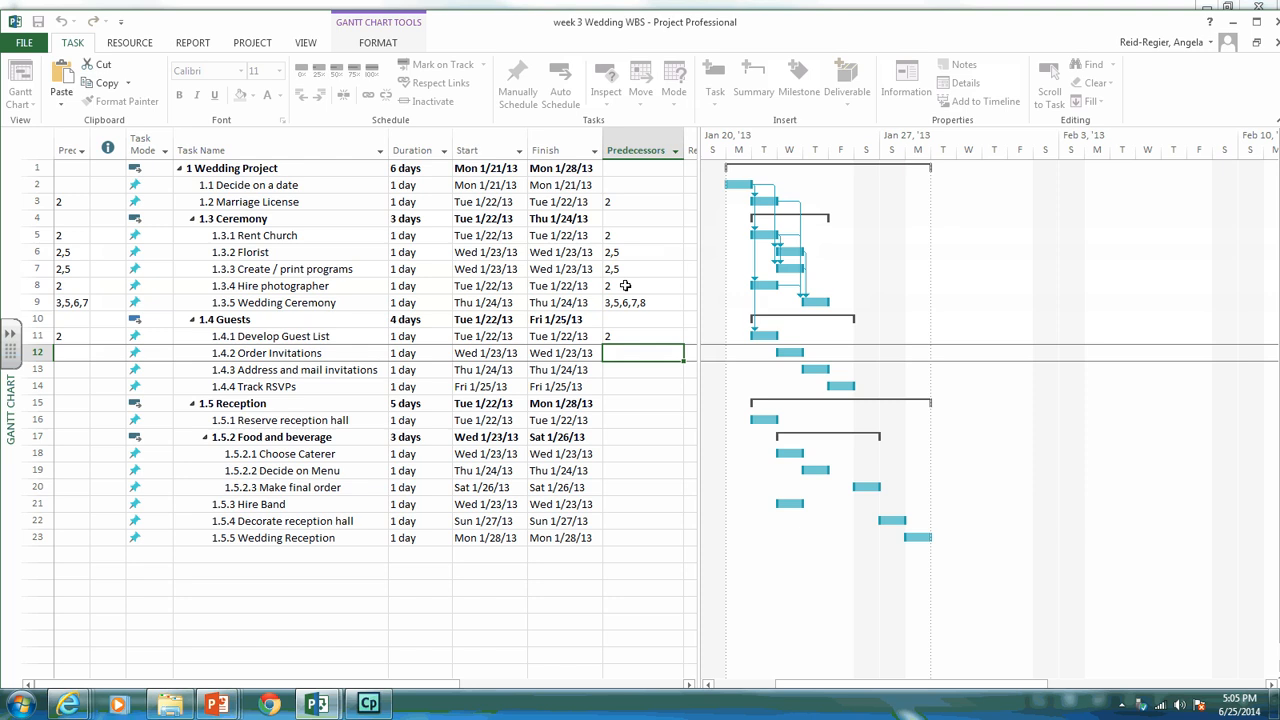
{"action": "type", "text": "11,"}
{"action": "type", "text": "5"}
{"action": "type", "text": ","}
{"action": "type", "text": "16"}
{"action": "key", "text": "Return"}
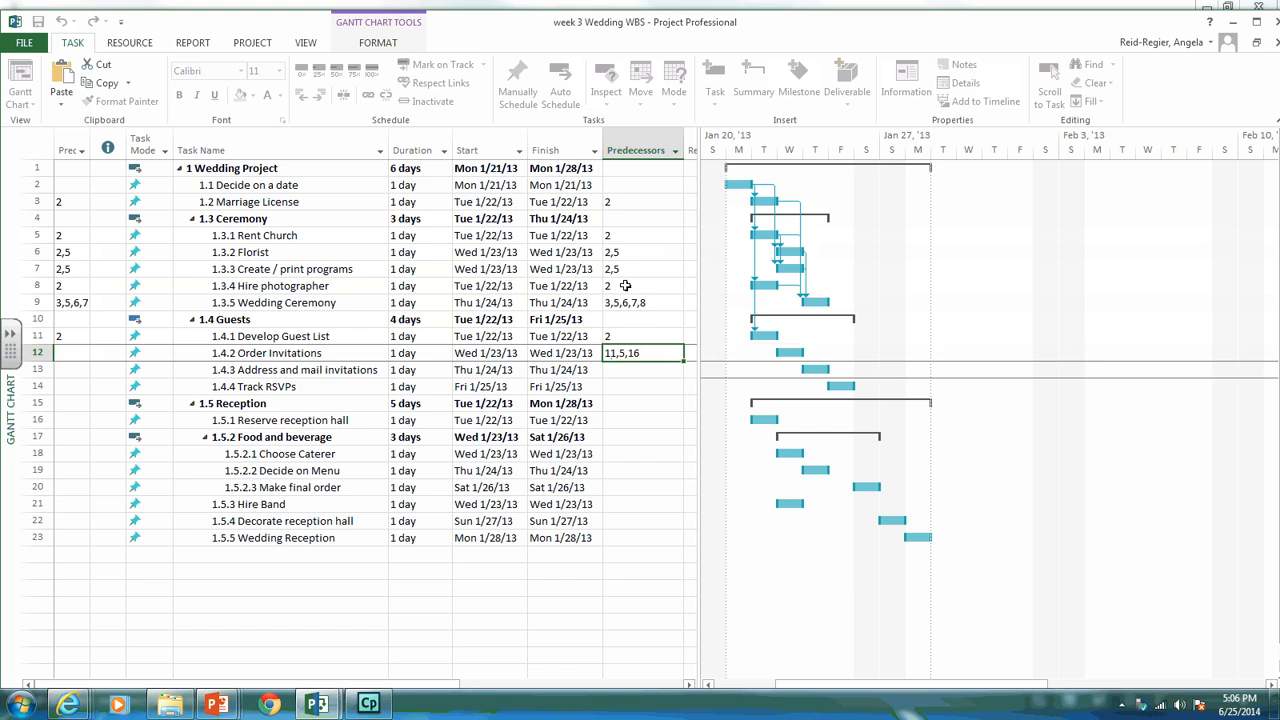
{"action": "key", "text": "Return"}
{"action": "type", "text": "12"}
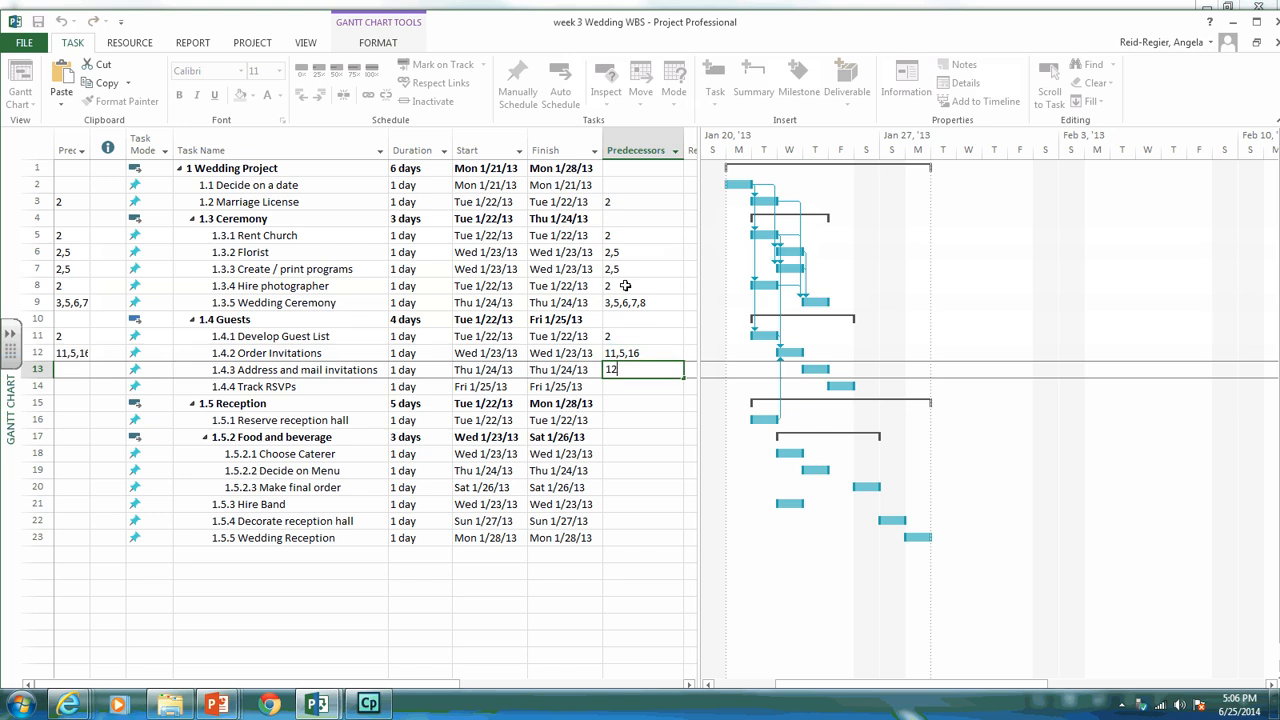
{"action": "key", "text": "Return"}
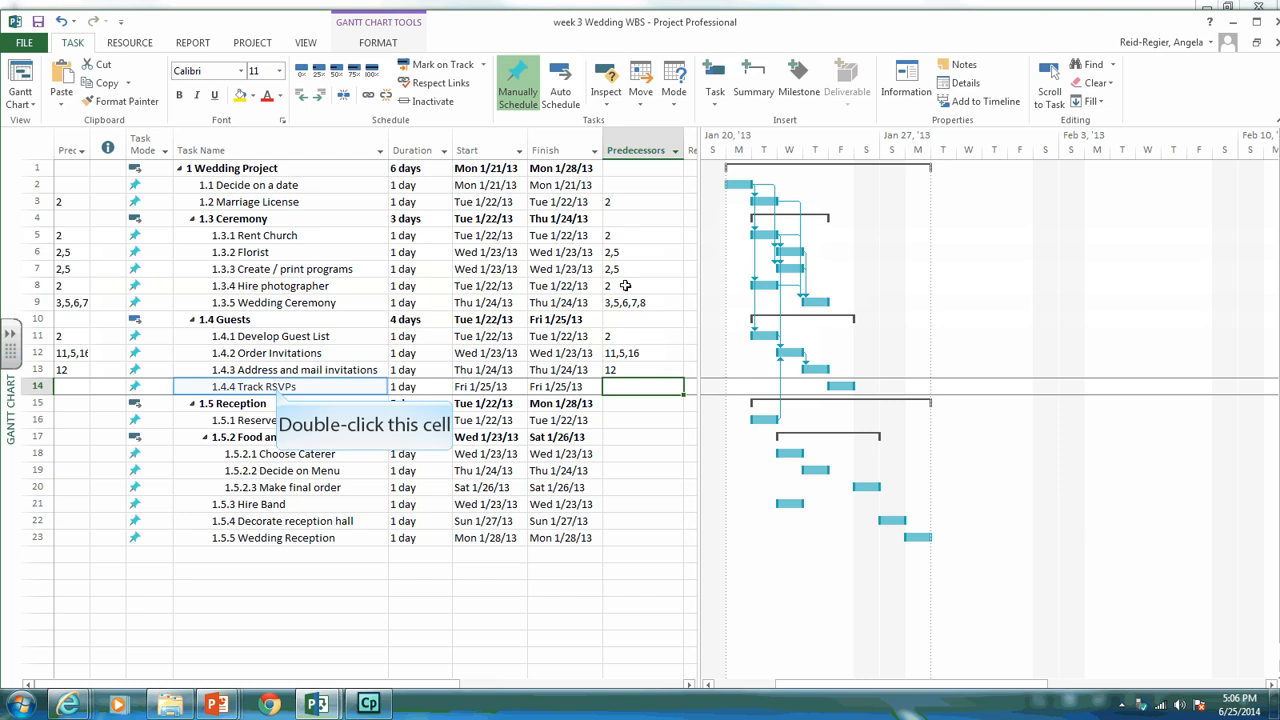
In Track RSVPs' task details, set Address and mail invitations as its predecessor and confirm
{"action": "double_click", "coordinate": [276, 388]}
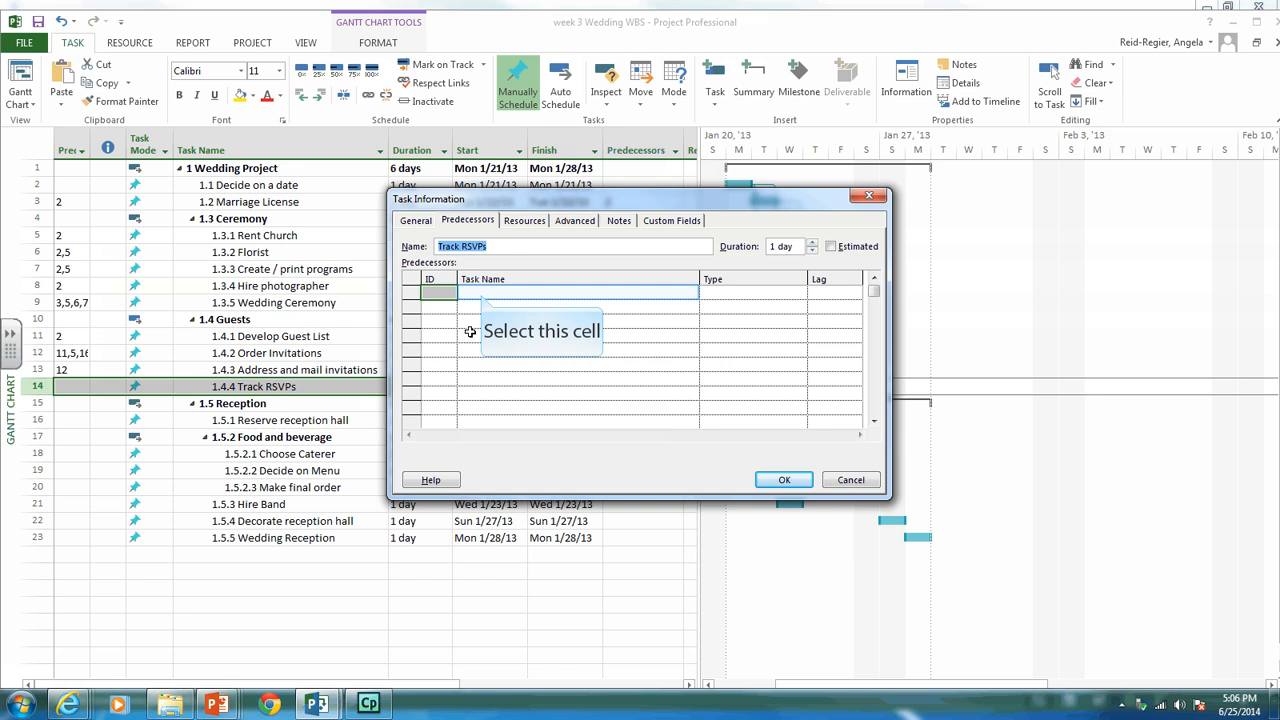
{"action": "left_click", "coordinate": [481, 296]}
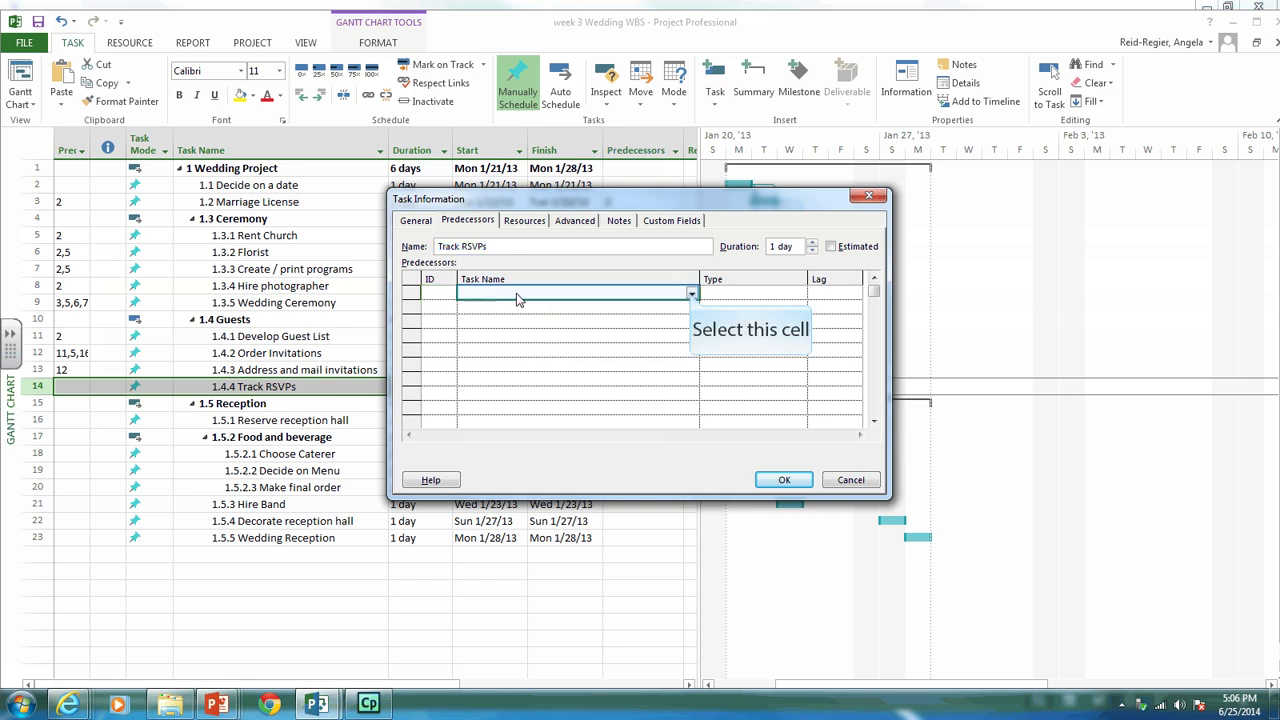
{"action": "left_click", "coordinate": [691, 294]}
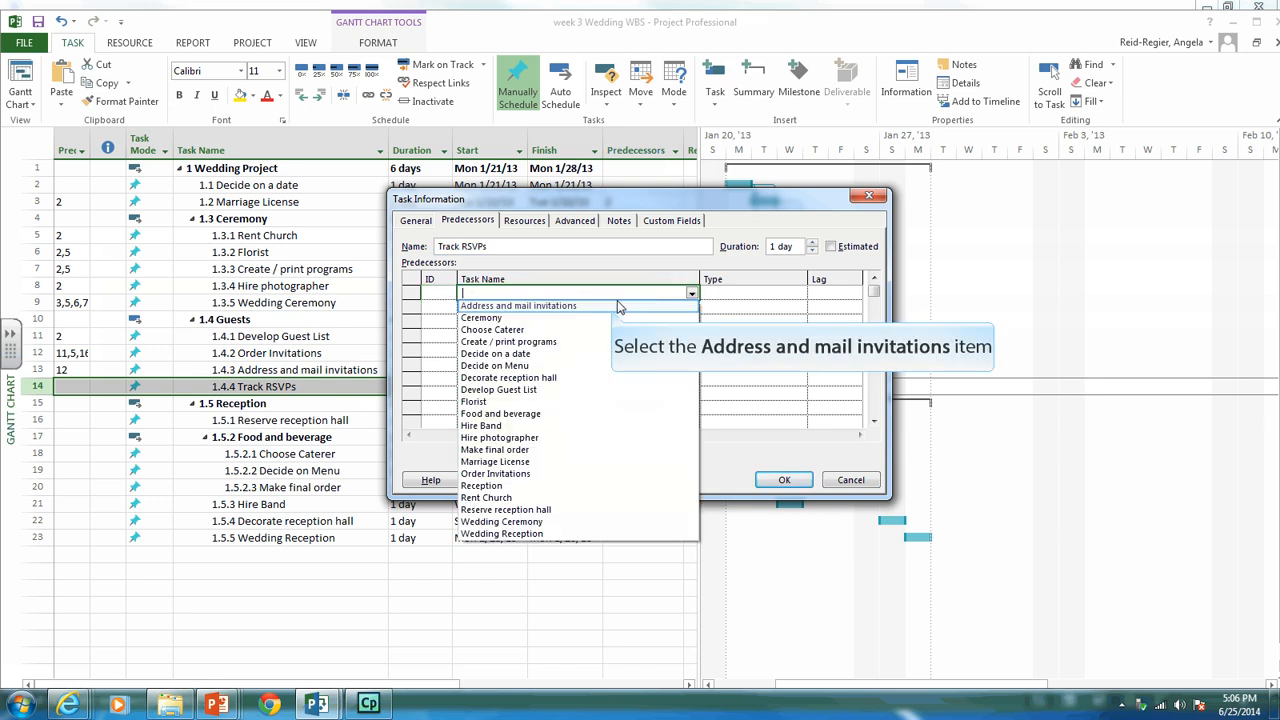
{"action": "left_click", "coordinate": [540, 306]}
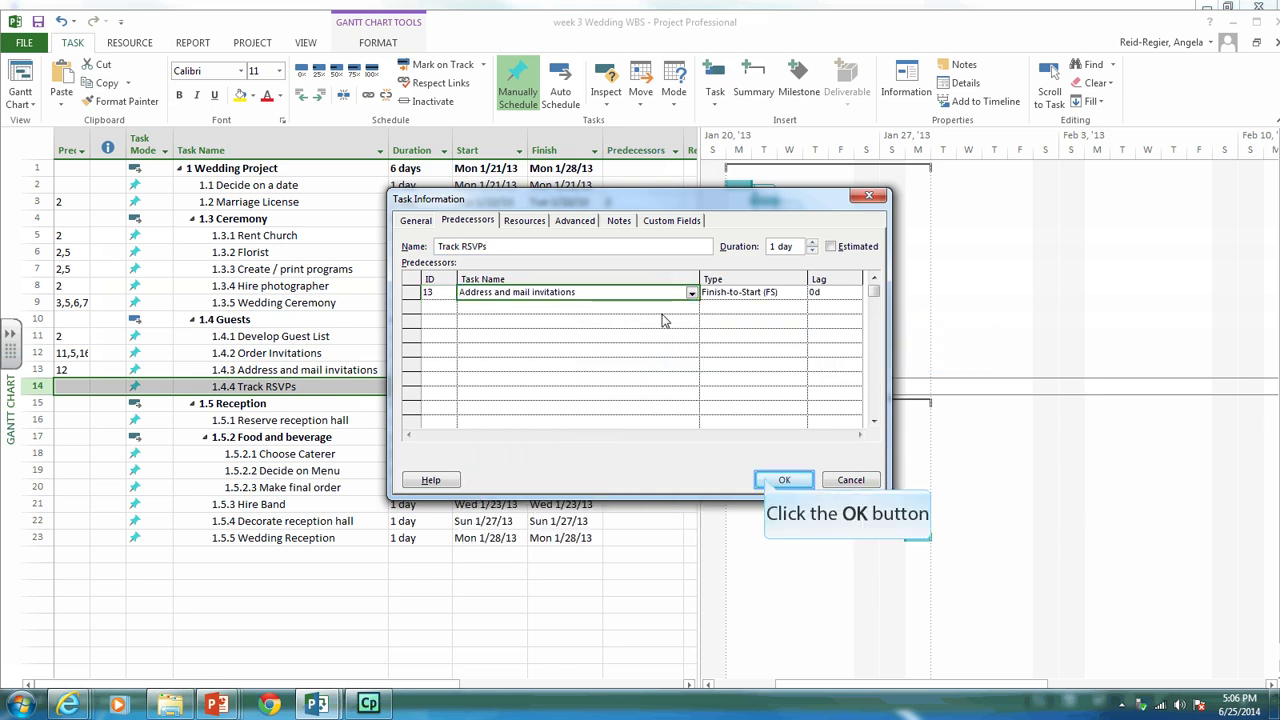
{"action": "left_click", "coordinate": [784, 480]}
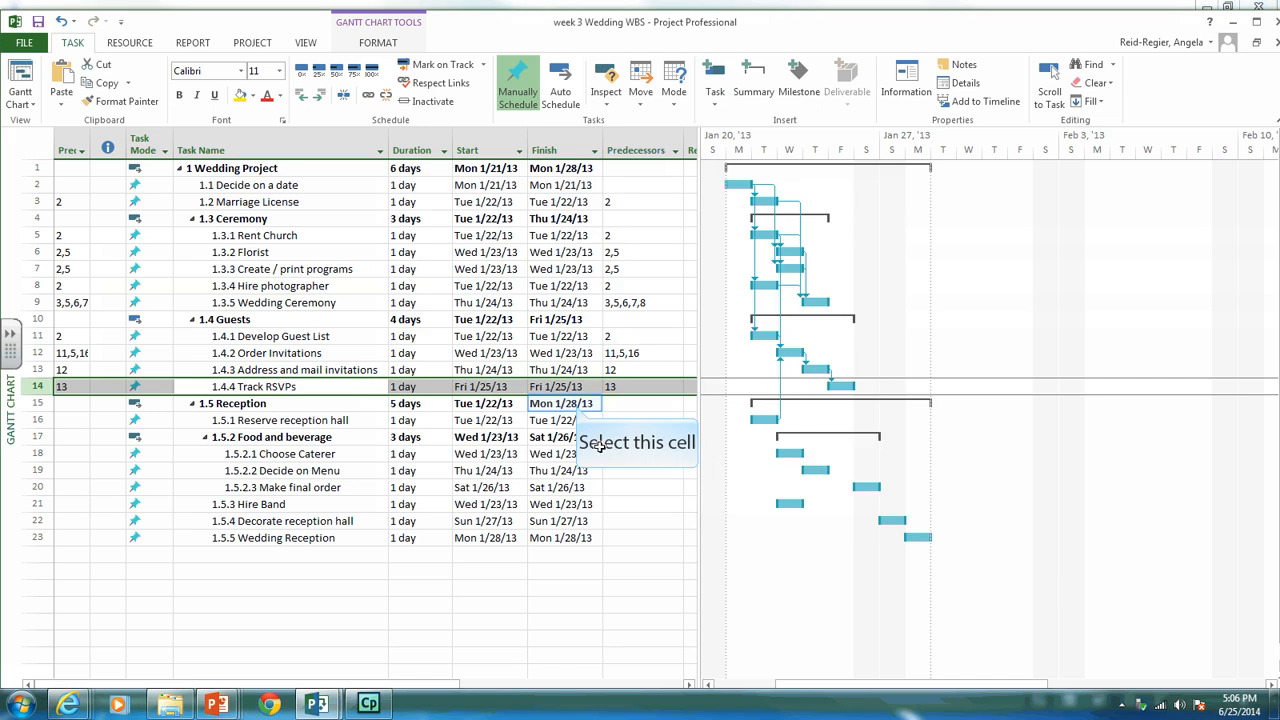
Enter predecessor 2 for Reserve reception hall and skip past the Food and beverage summary row
{"action": "left_click", "coordinate": [565, 403]}
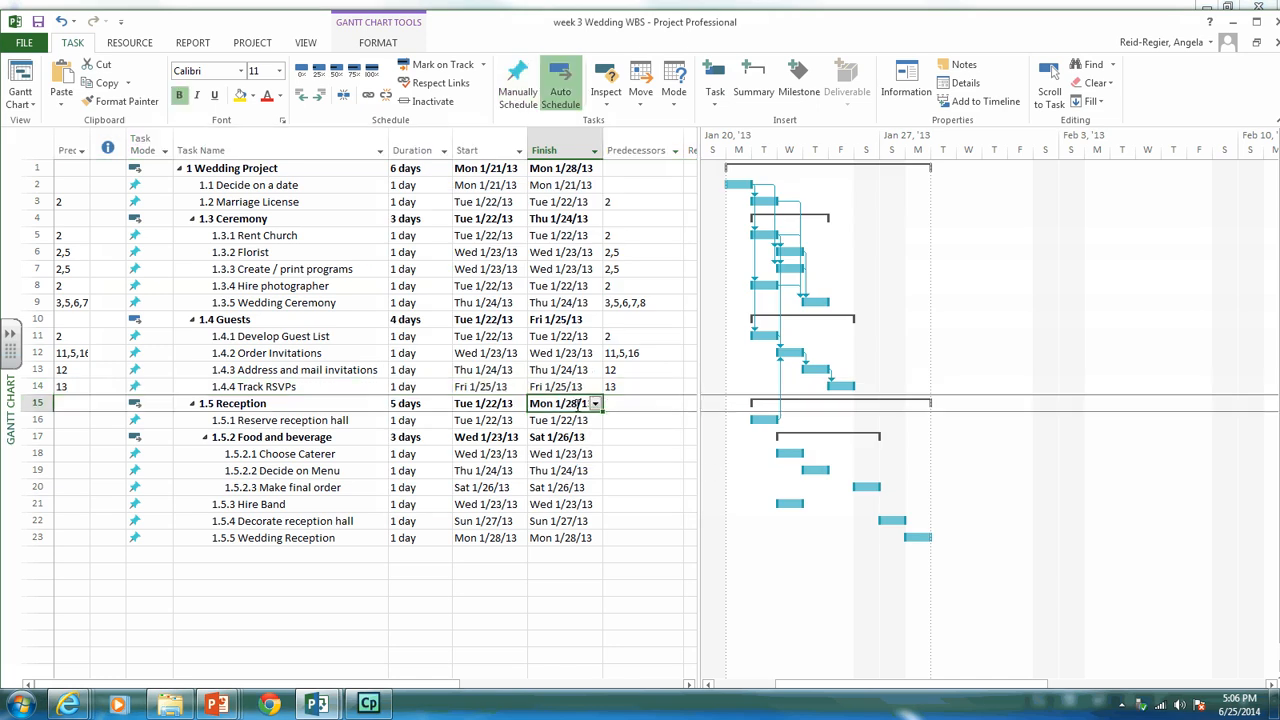
{"action": "key", "text": "Down"}
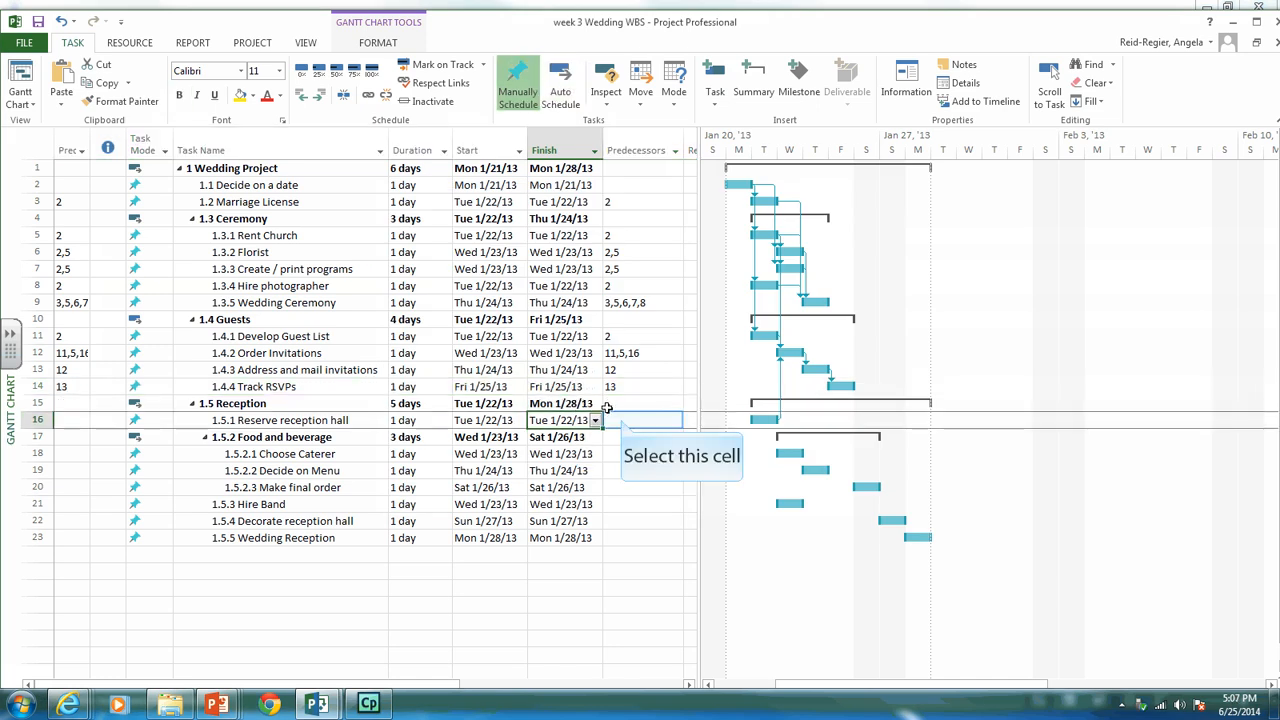
{"action": "left_click", "coordinate": [622, 420]}
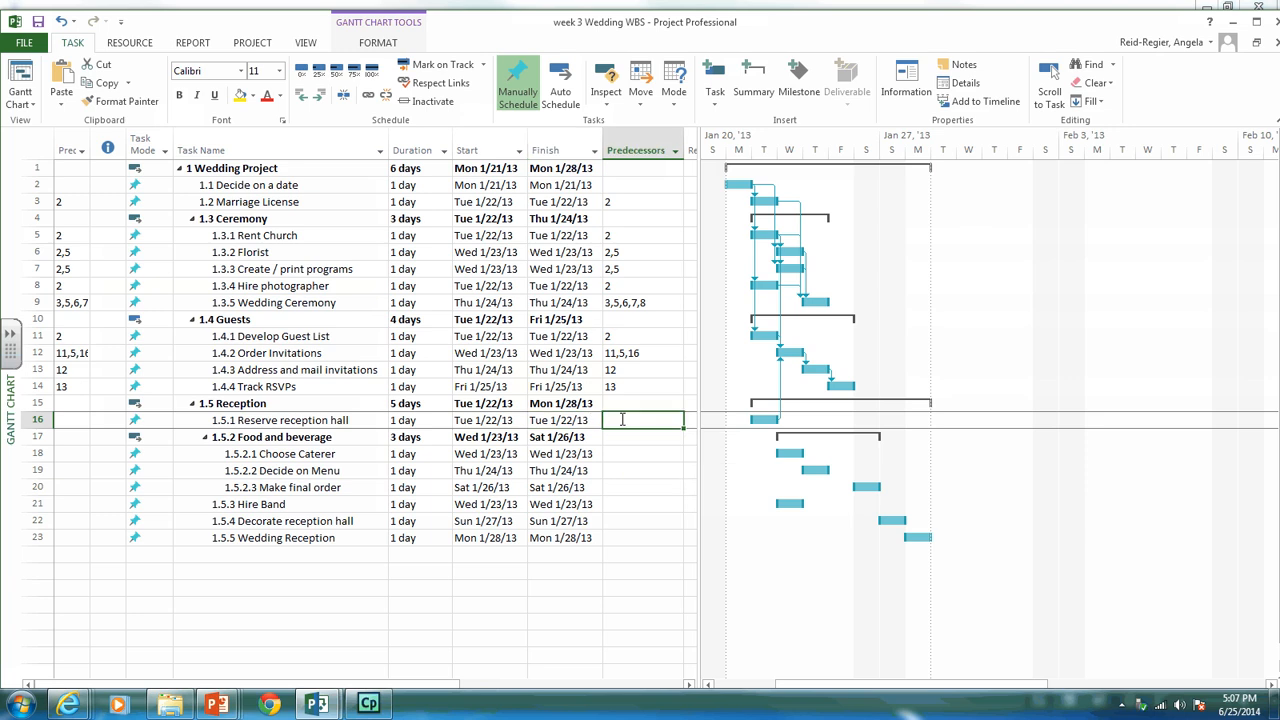
{"action": "type", "text": "2"}
{"action": "key", "text": "Return"}
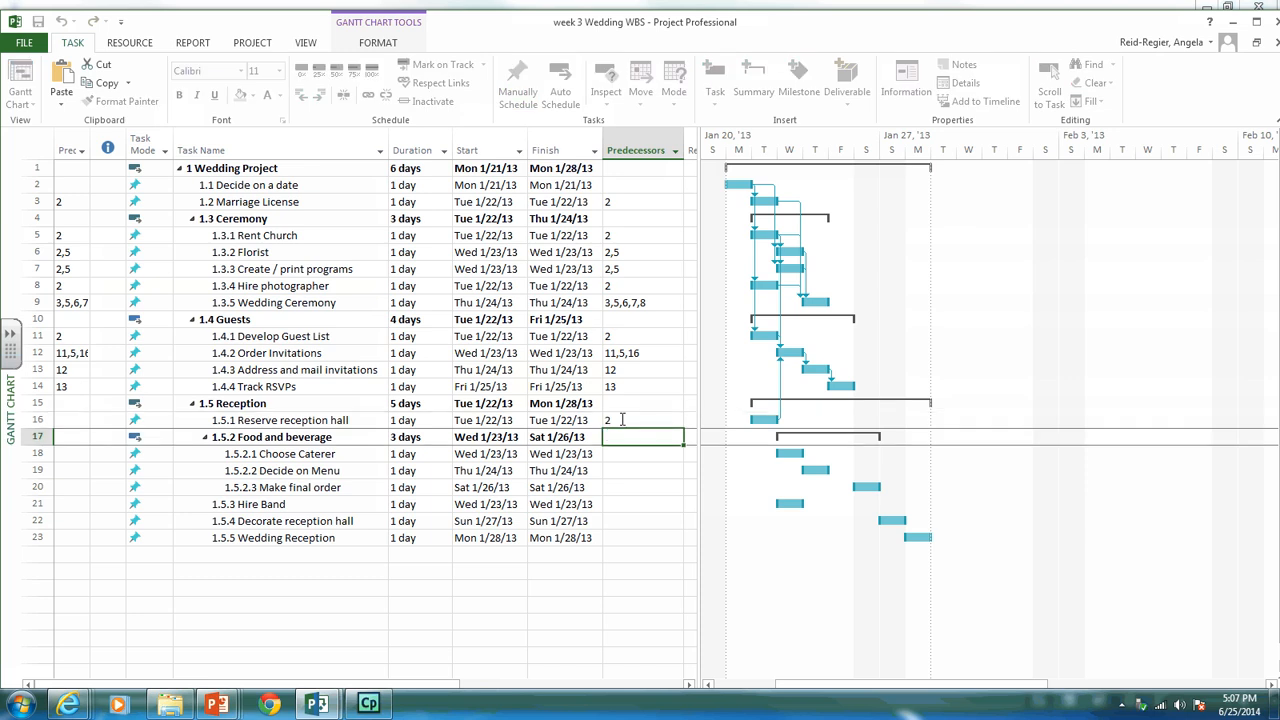
{"action": "key", "text": "Return"}
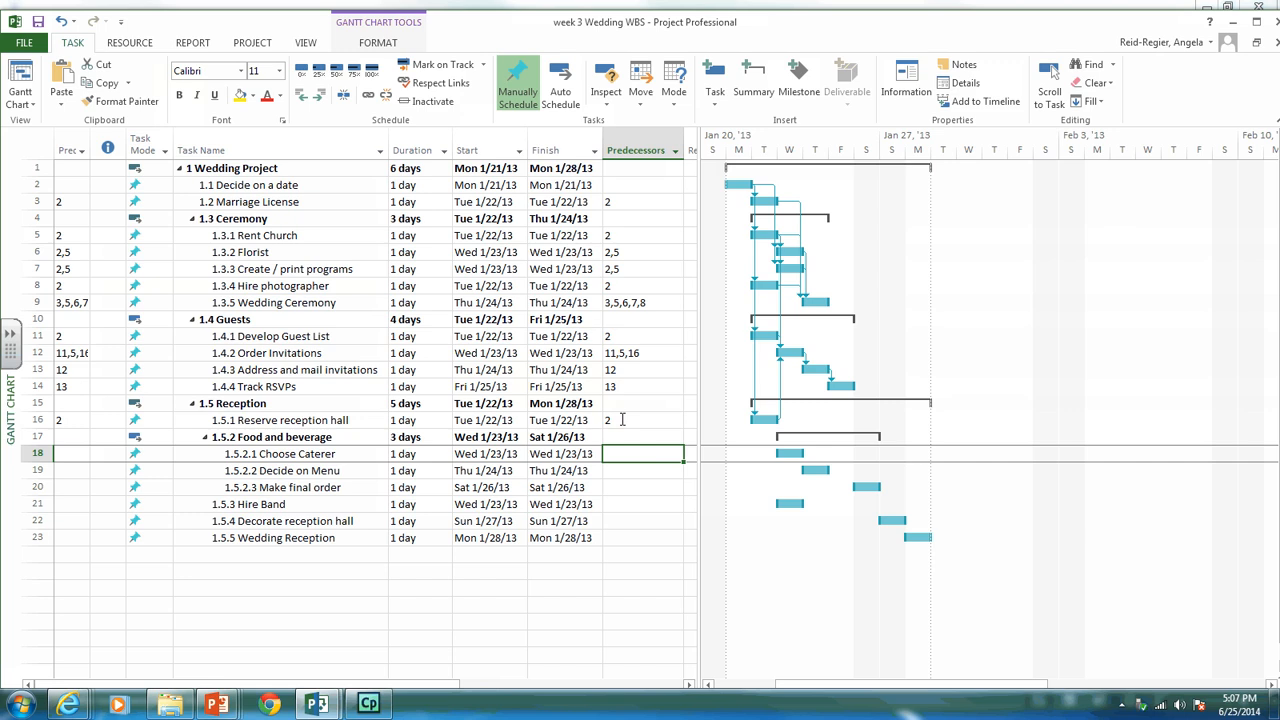
{"action": "type", "text": "16"}
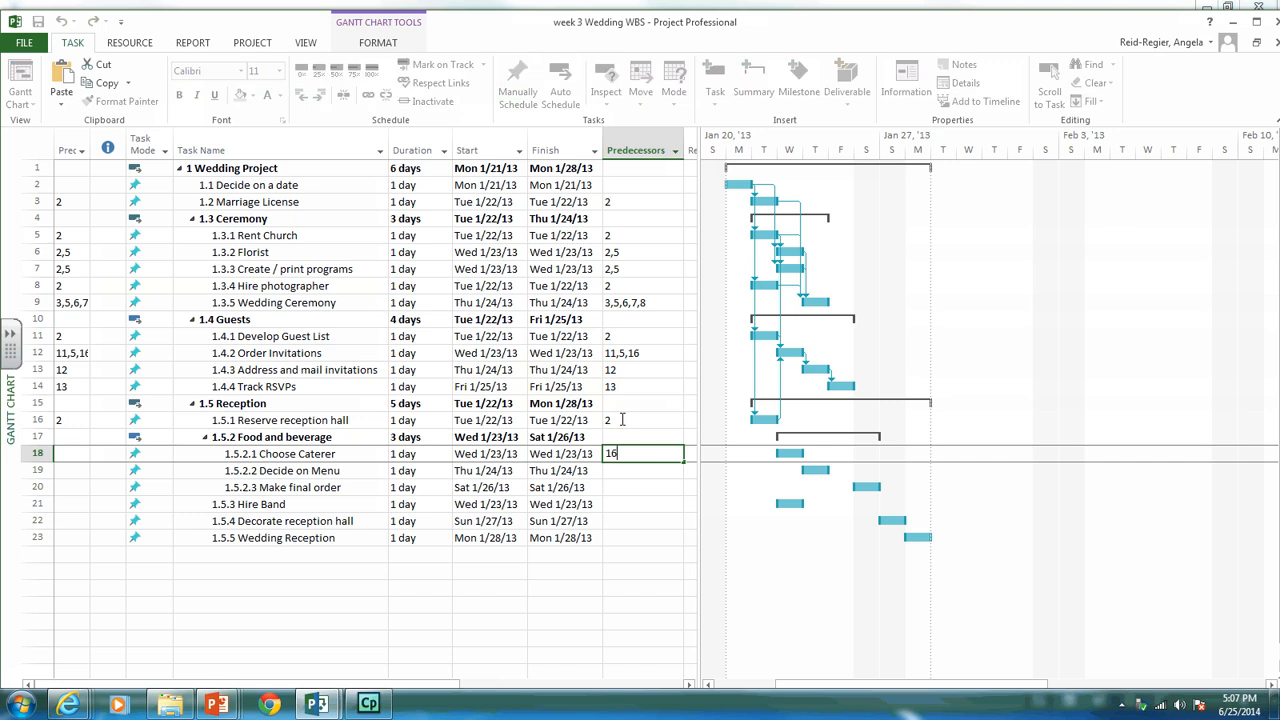
{"action": "type", "text": ","}
Enter predecessors 16 for Choose Caterer, 18 for Decide on Menu, 14,19 for Make final order, and 16 for Hire Band and Decorate reception hall
{"action": "key", "text": "Return"}
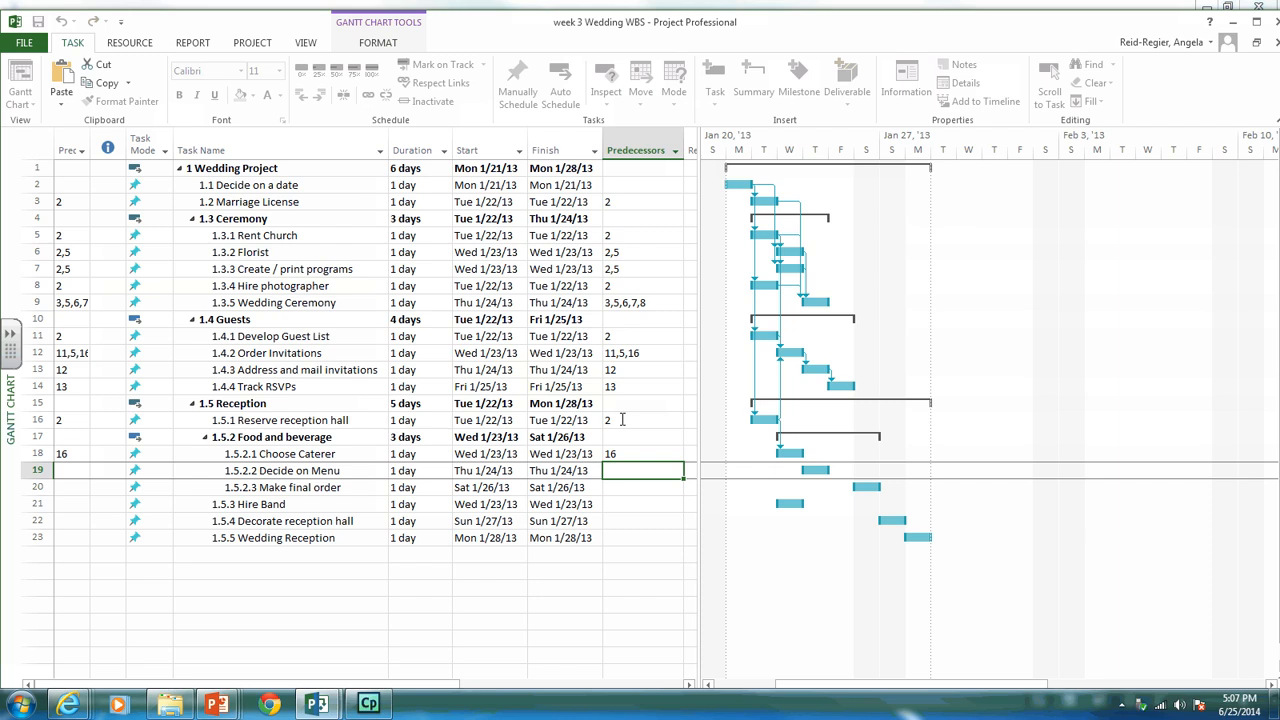
{"action": "type", "text": "18"}
{"action": "key", "text": "Return"}
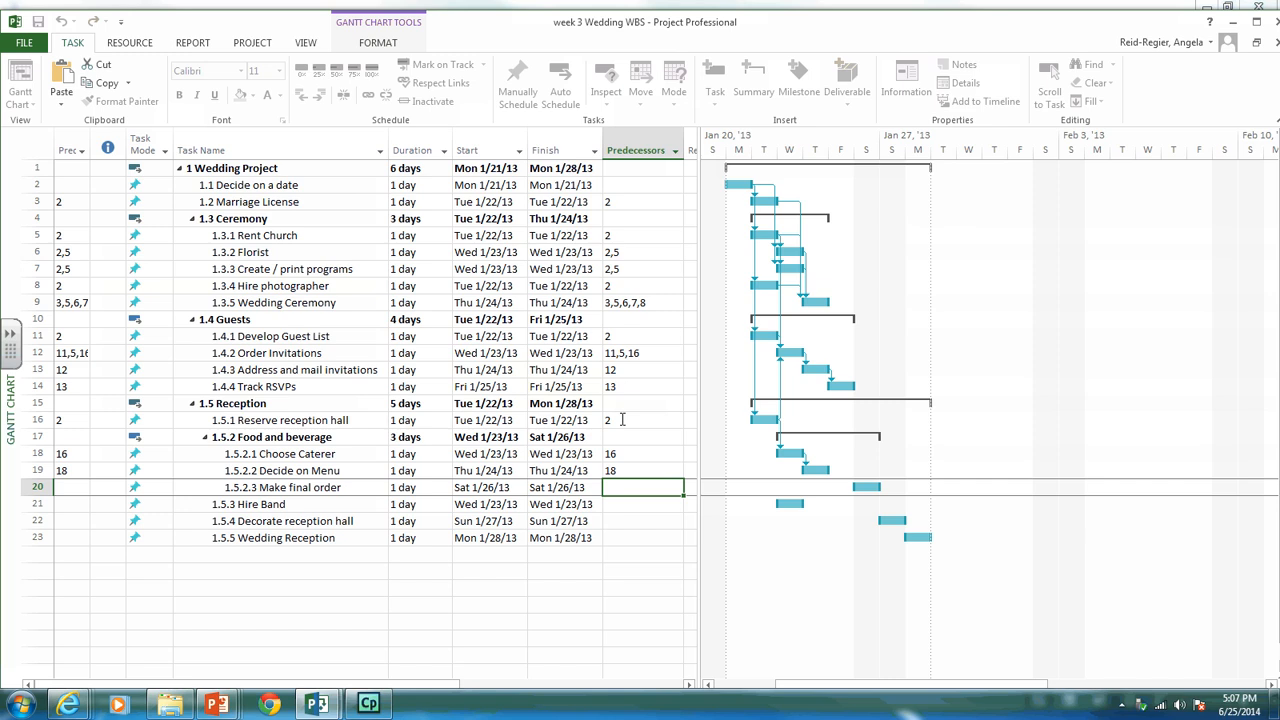
{"action": "type", "text": "14"}
{"action": "type", "text": ","}
{"action": "type", "text": "19"}
{"action": "key", "text": "BackSpace"}
{"action": "key", "text": "Escape"}
{"action": "type", "text": "14,19"}
{"action": "key", "text": "Return"}
{"action": "type", "text": "16"}
{"action": "key", "text": "Return"}
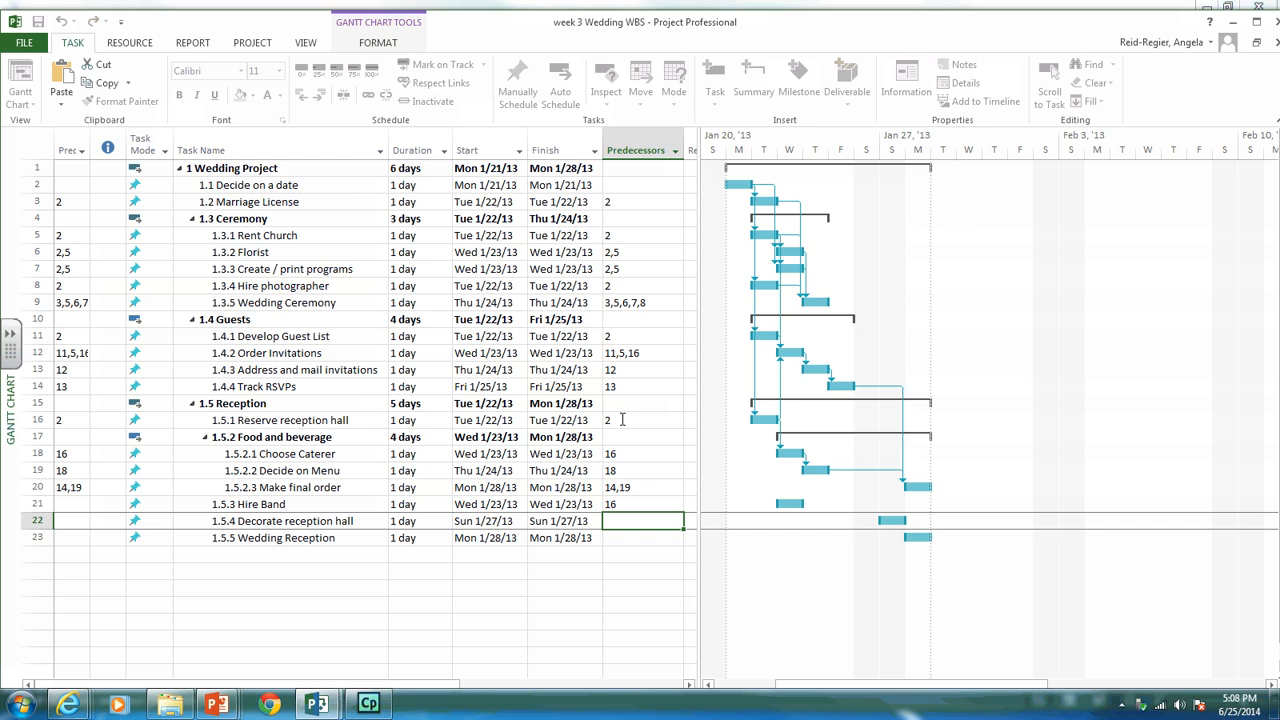
{"action": "type", "text": "16"}
{"action": "key", "text": "Return"}
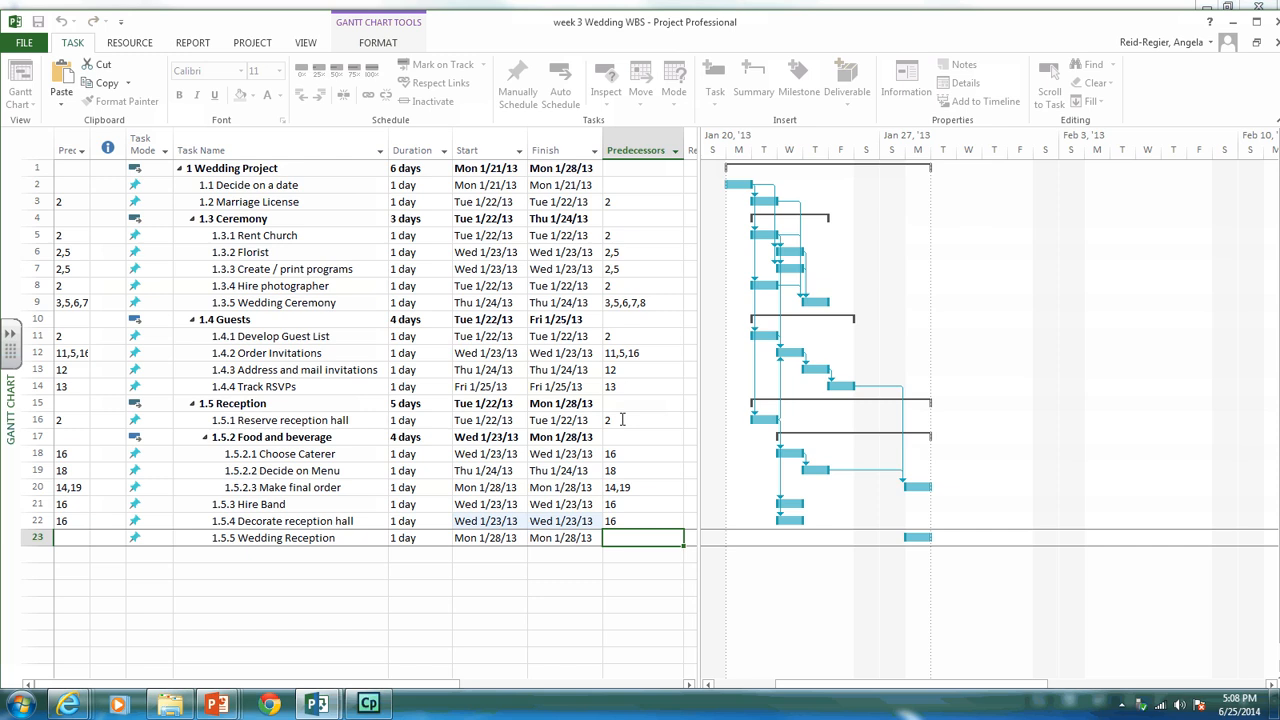
{"action": "type", "text": "9"}
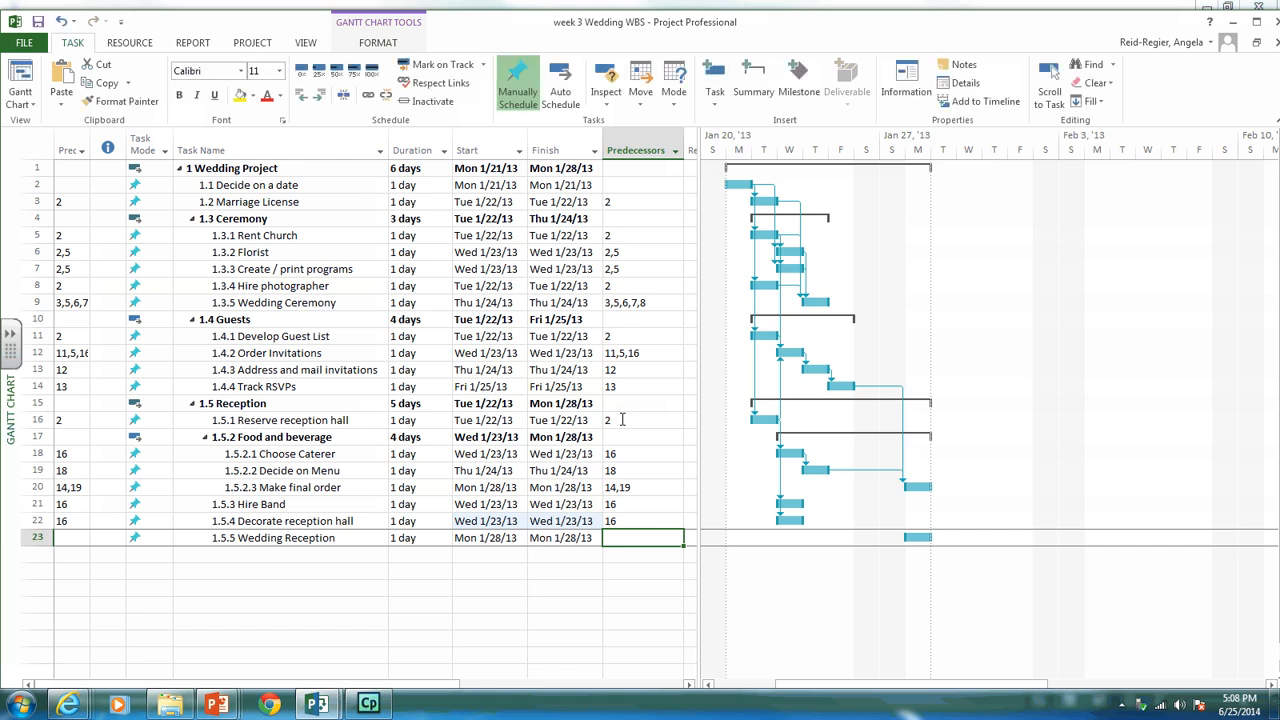
{"action": "type", "text": ","}
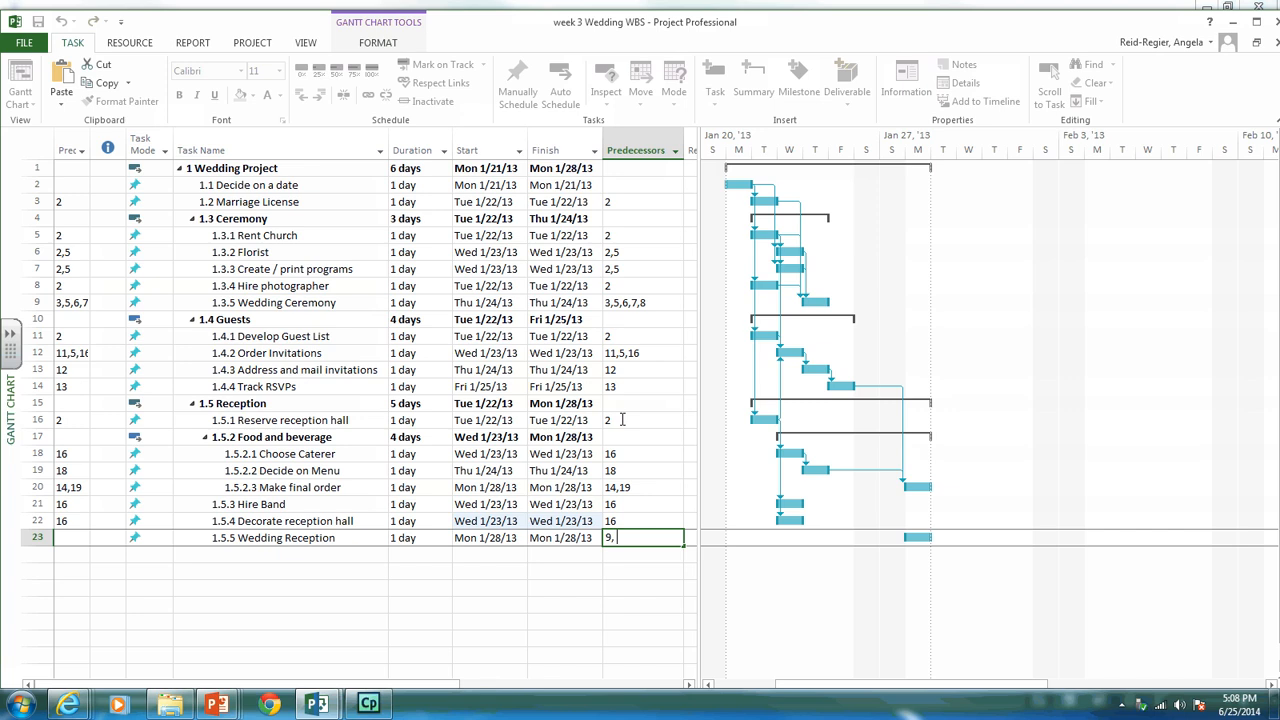
{"action": "type", "text": "20,"}
{"action": "type", "text": "21,"}
{"action": "type", "text": "22"}
Enter predecessors 9, 20, 21, 22 for Wedding Reception, moving the finish to Tue 1/29/13
{"action": "key", "text": "Return"}
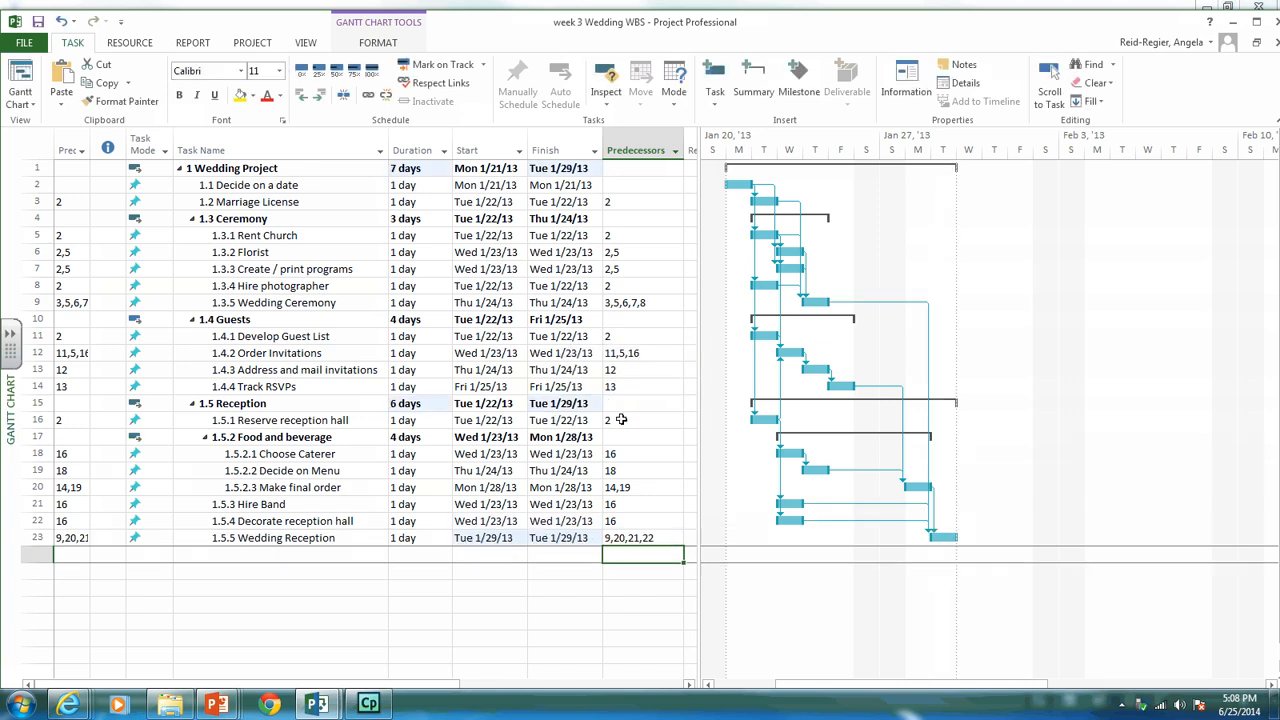
{"action": "key", "text": "Up"}
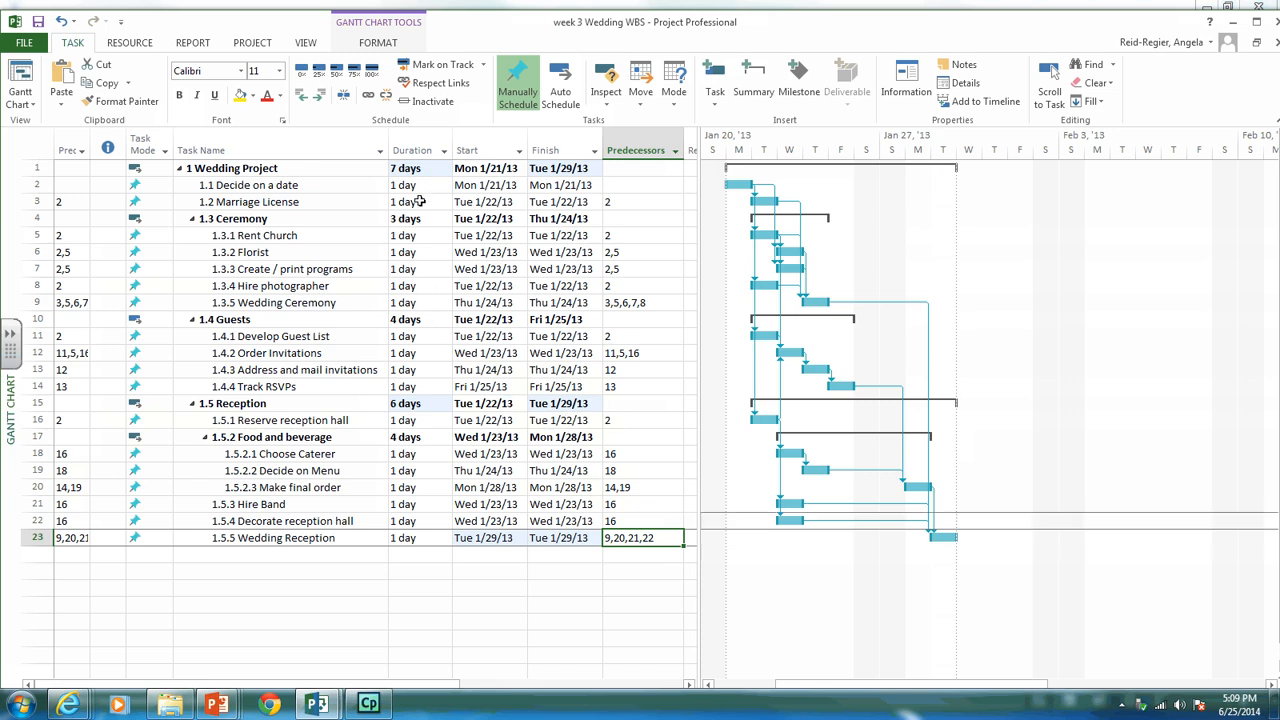
Select every task and switch them all to Auto Schedule, then bring up the view list
{"action": "left_click", "coordinate": [410, 189]}
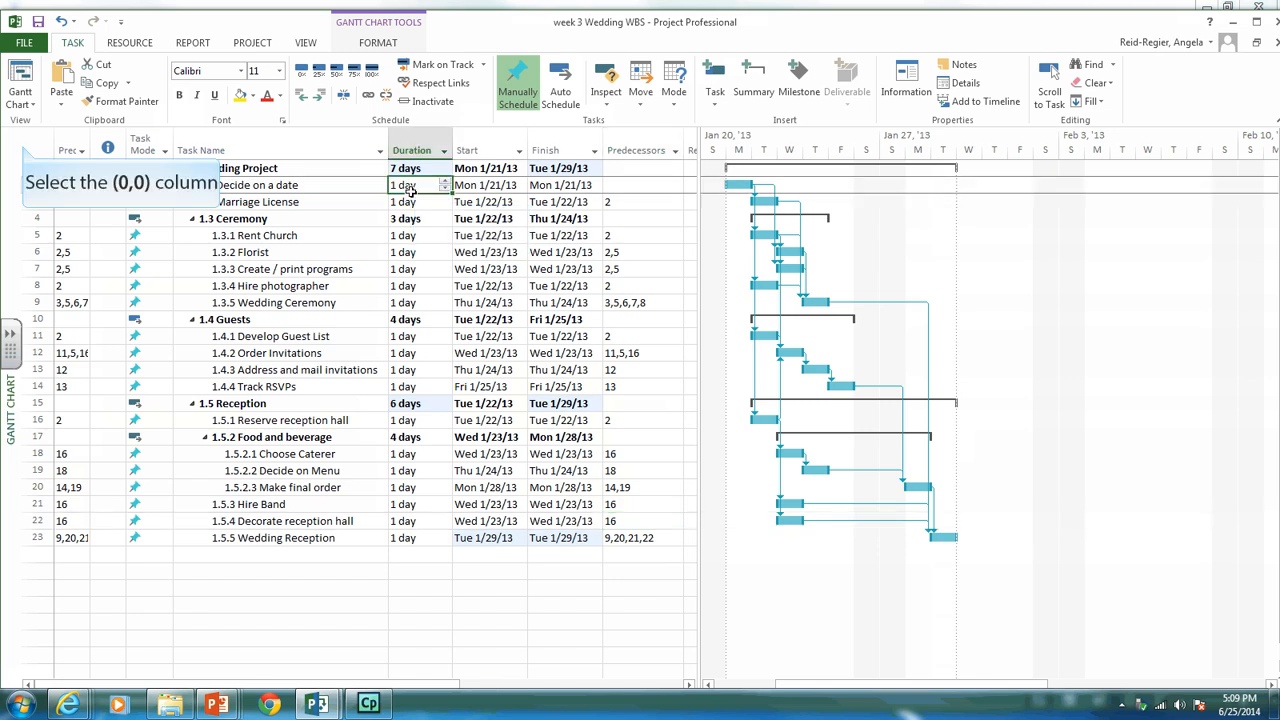
{"action": "left_click", "coordinate": [27, 150]}
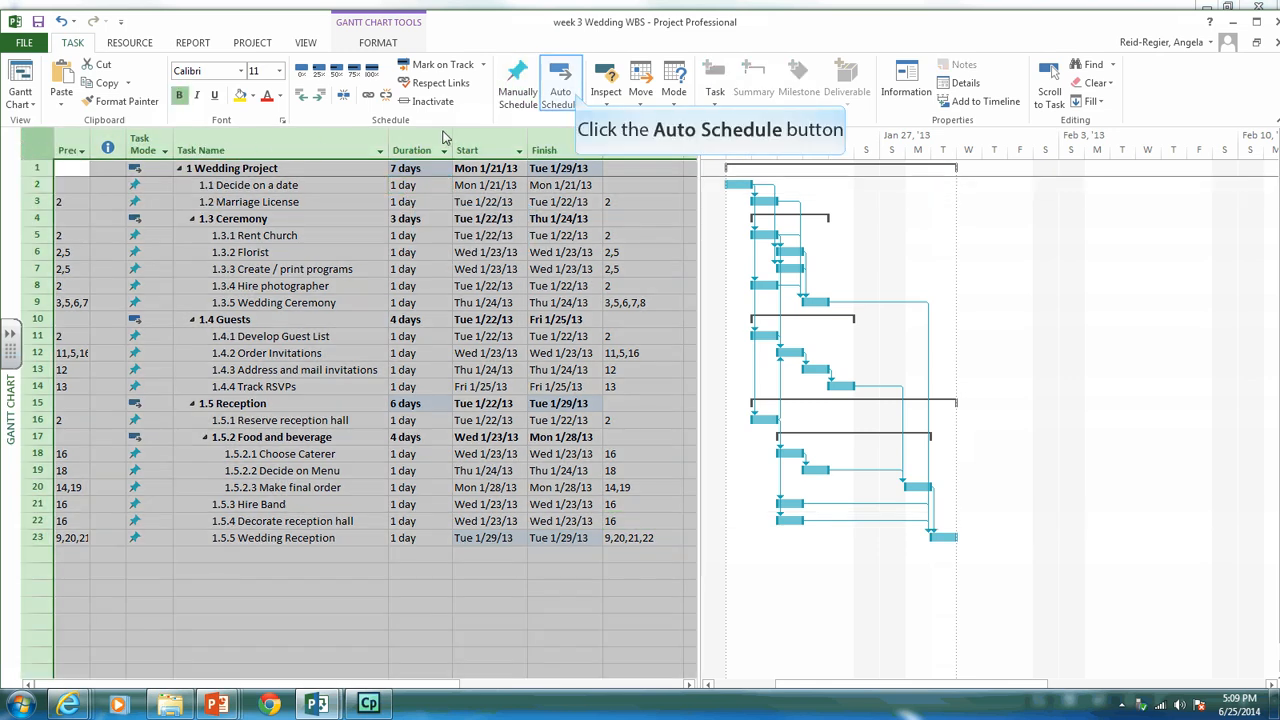
{"action": "left_click", "coordinate": [561, 85]}
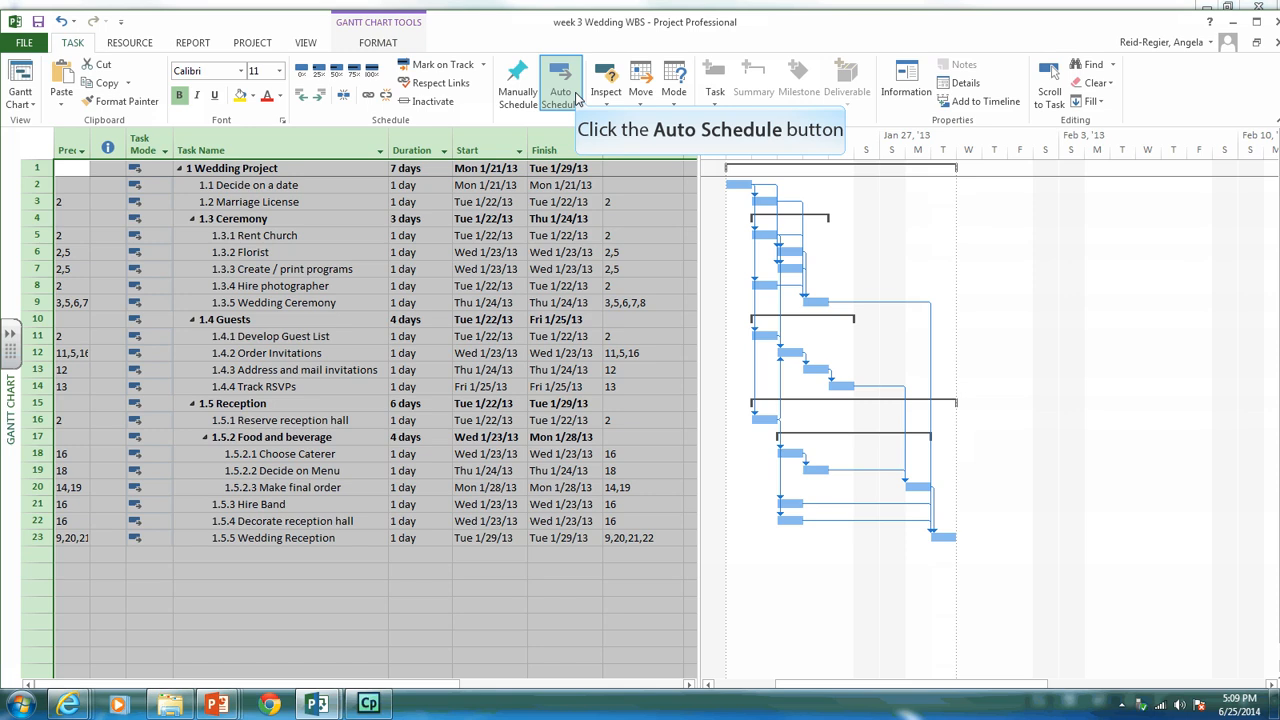
{"action": "left_click", "coordinate": [403, 303]}
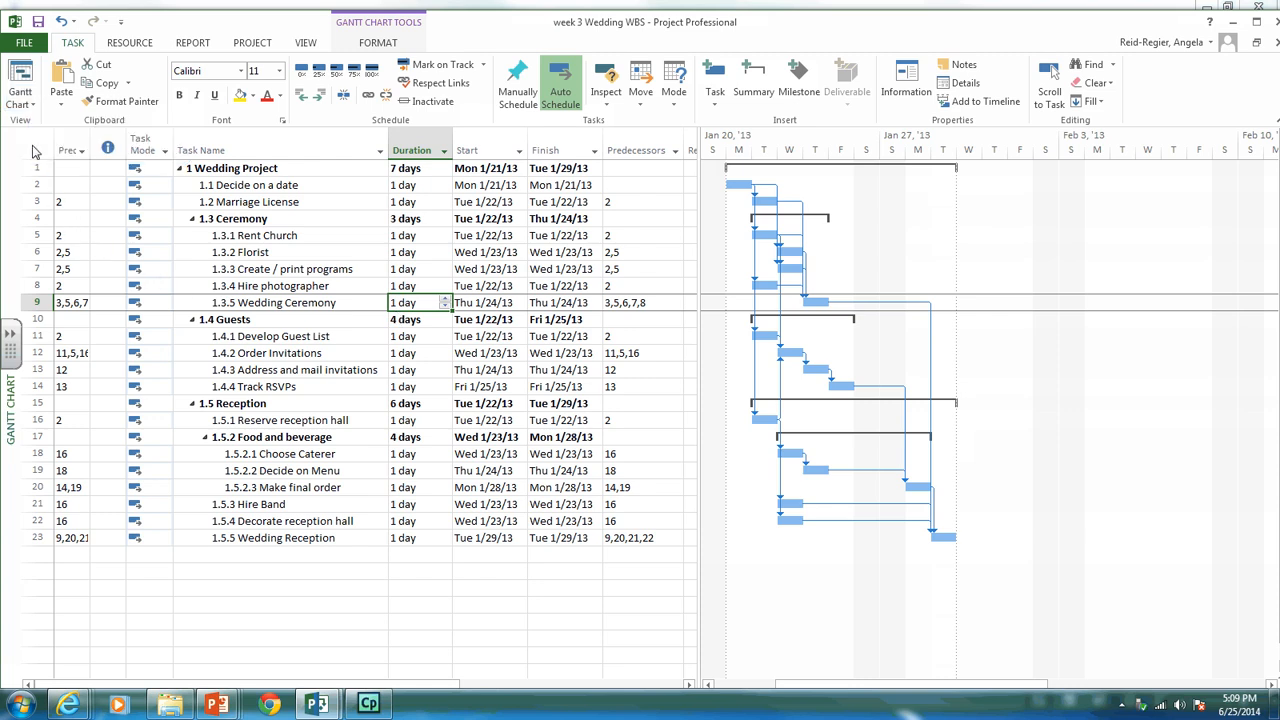
{"action": "left_click", "coordinate": [30, 107]}
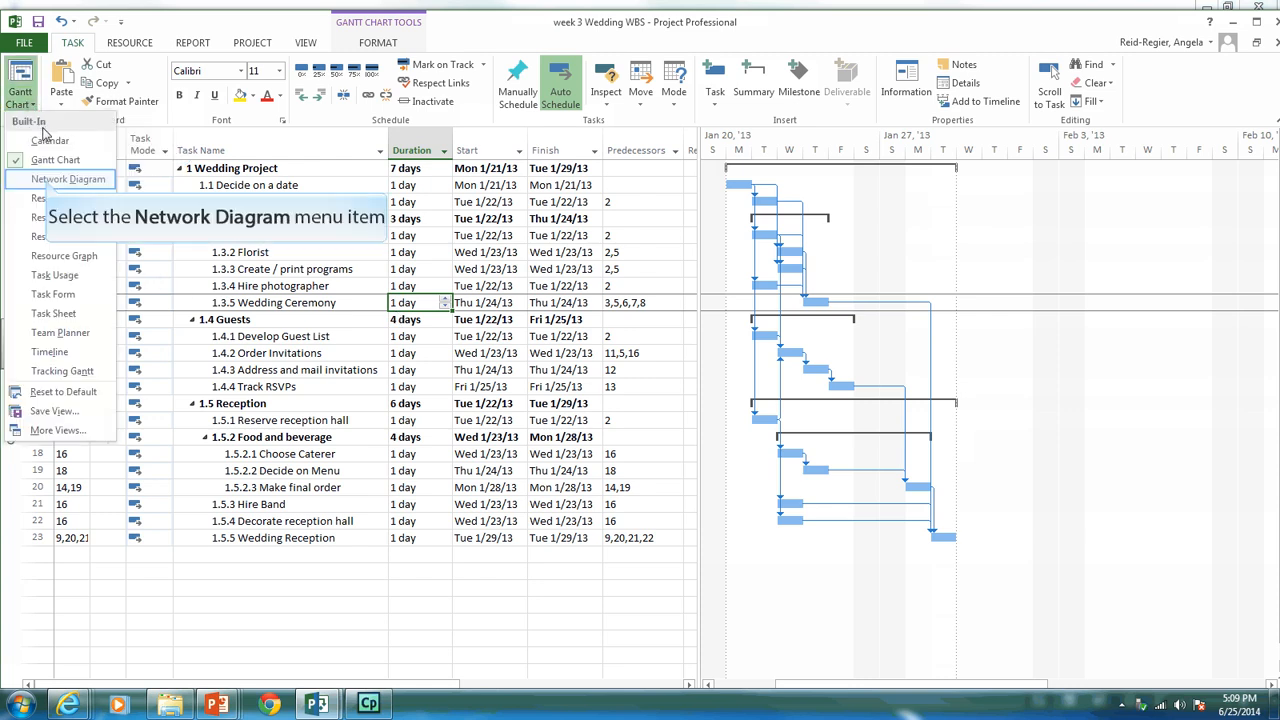
Switch to the Network Diagram view with the critical path drawn in red
{"action": "left_click", "coordinate": [68, 179]}
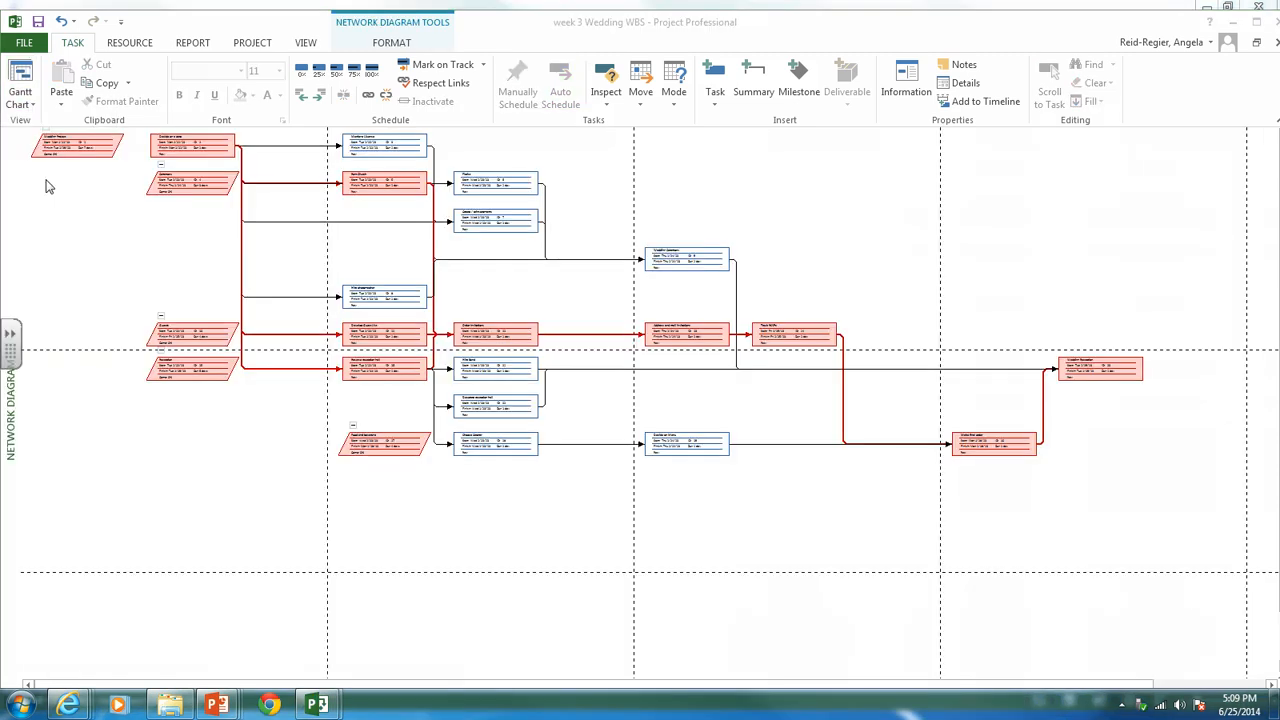